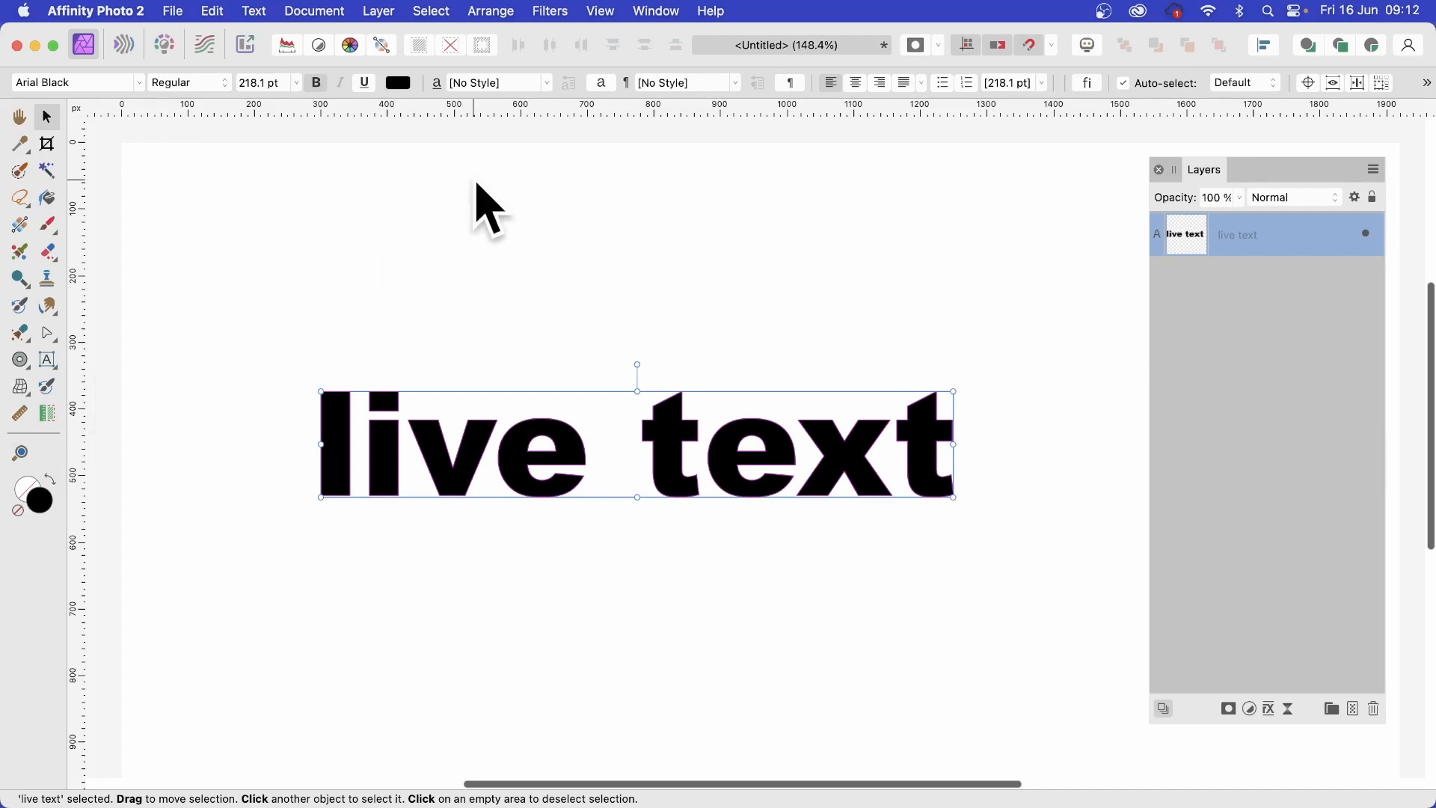
Add a Mesh Warp live filter to the "live text" layer
{"action": "left_click", "coordinate": [383, 9]}
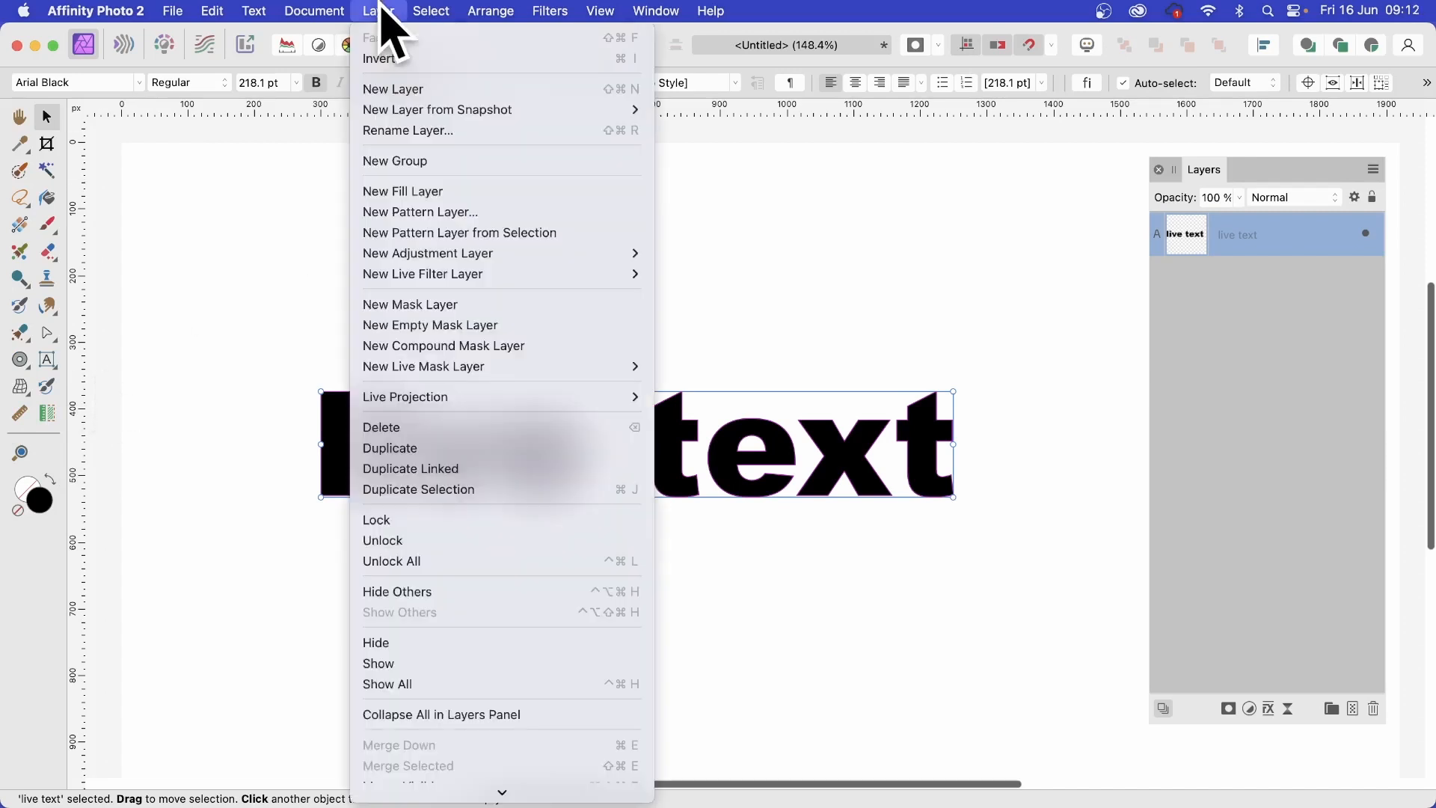
{"action": "mouse_move", "coordinate": [395, 274]}
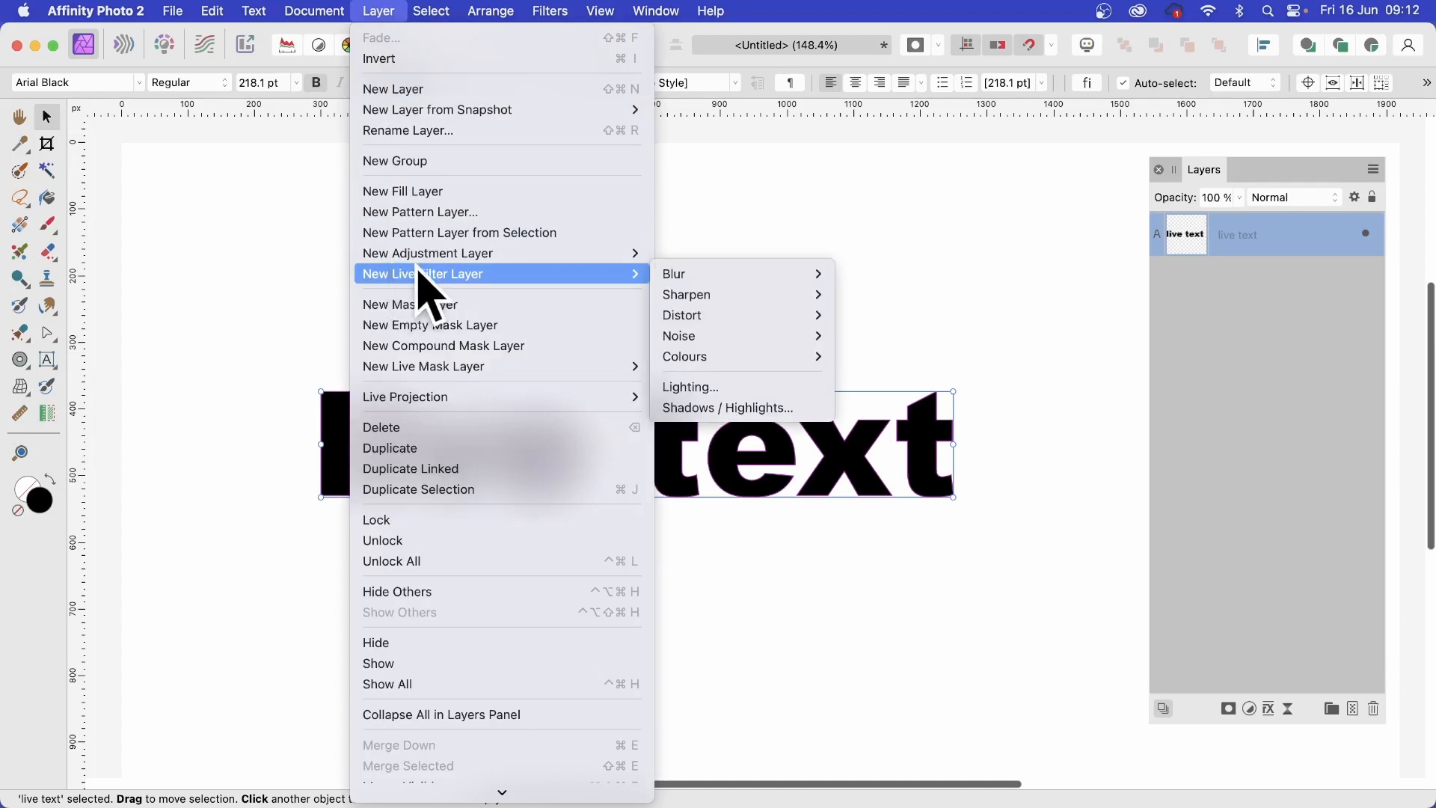
{"action": "mouse_move", "coordinate": [713, 314]}
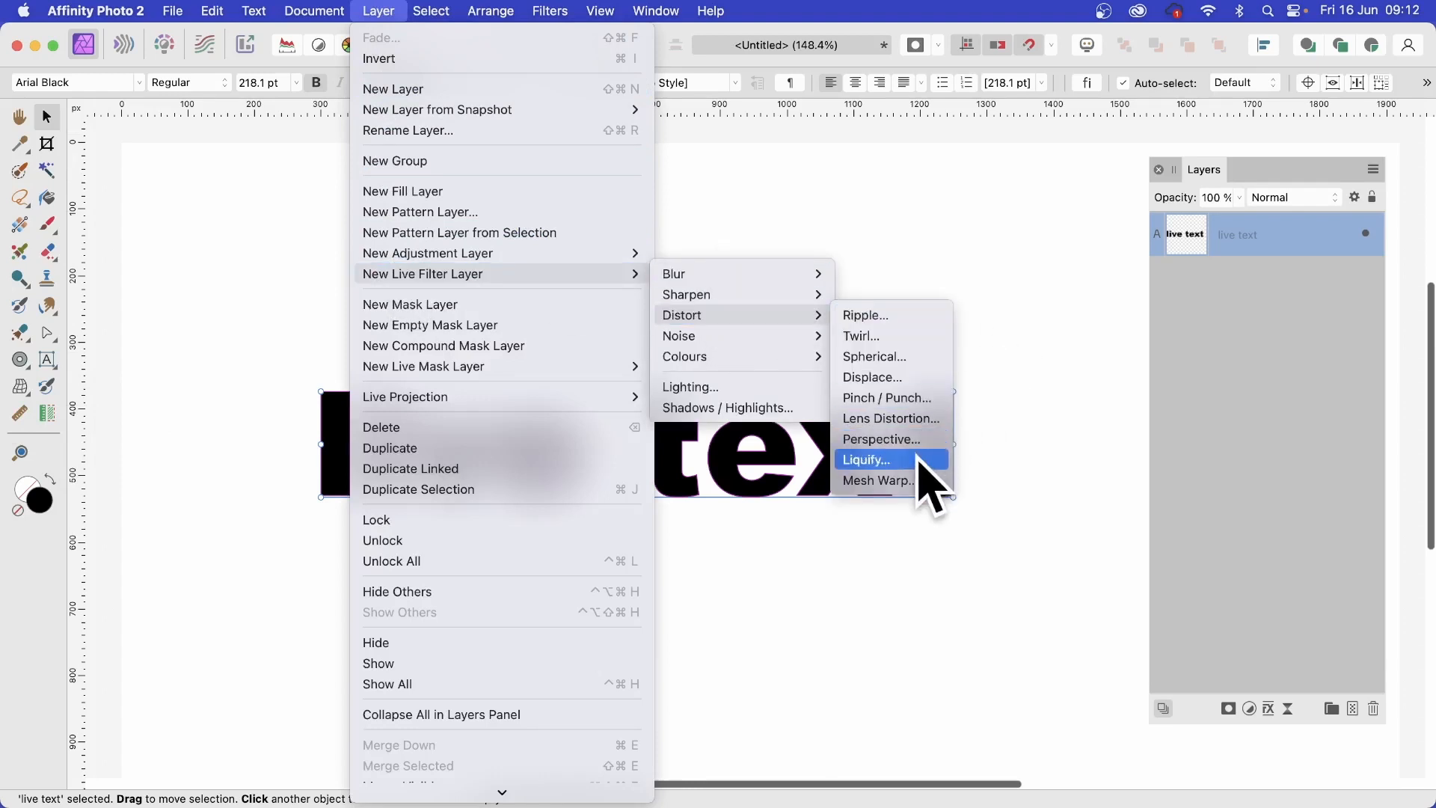
{"action": "left_click", "coordinate": [890, 481]}
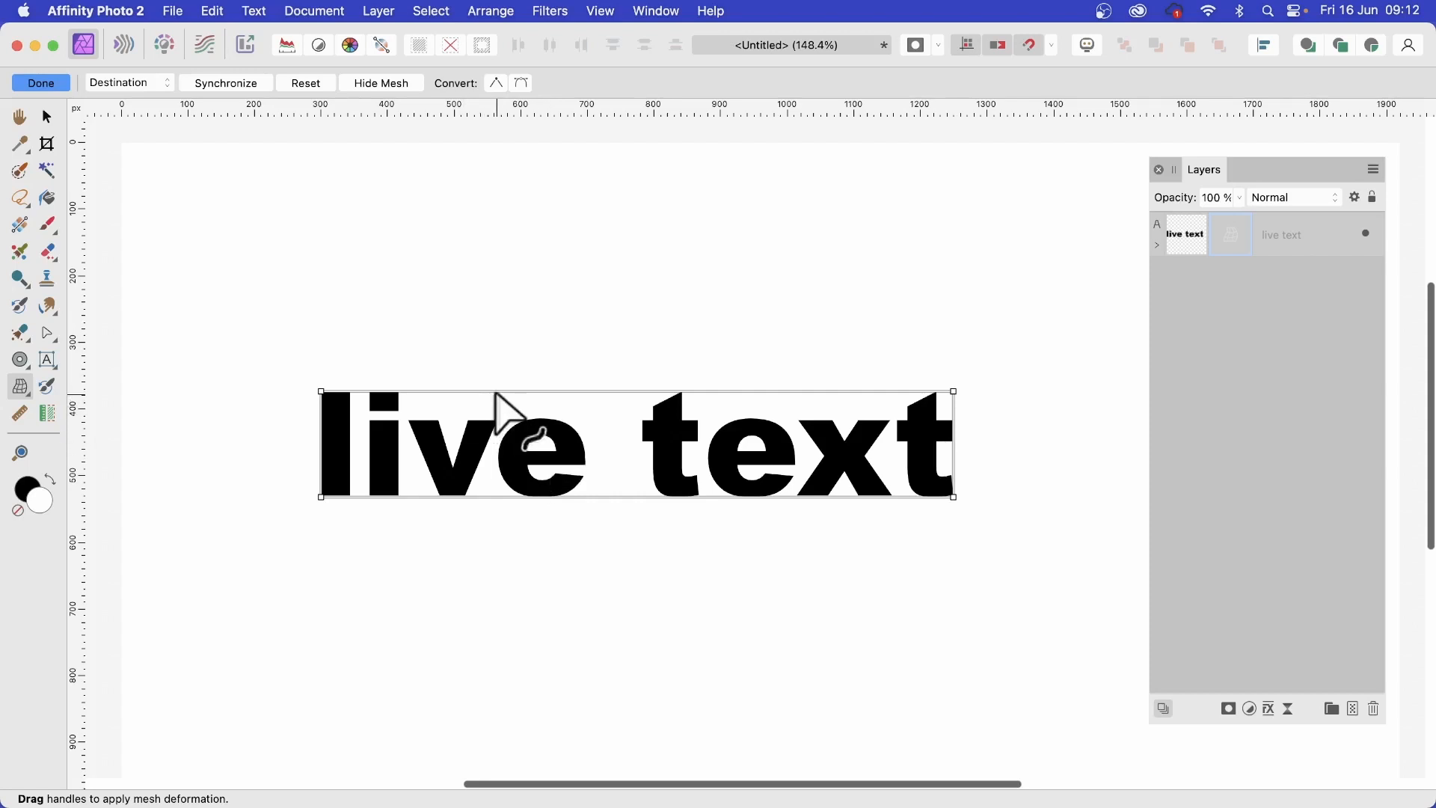
Bulge the warped text by pulling the mesh's upper edge up and lower edge down, and lower the central mesh node slightly
{"action": "left_click_drag", "start_coordinate": [497, 395], "coordinate": [497, 312]}
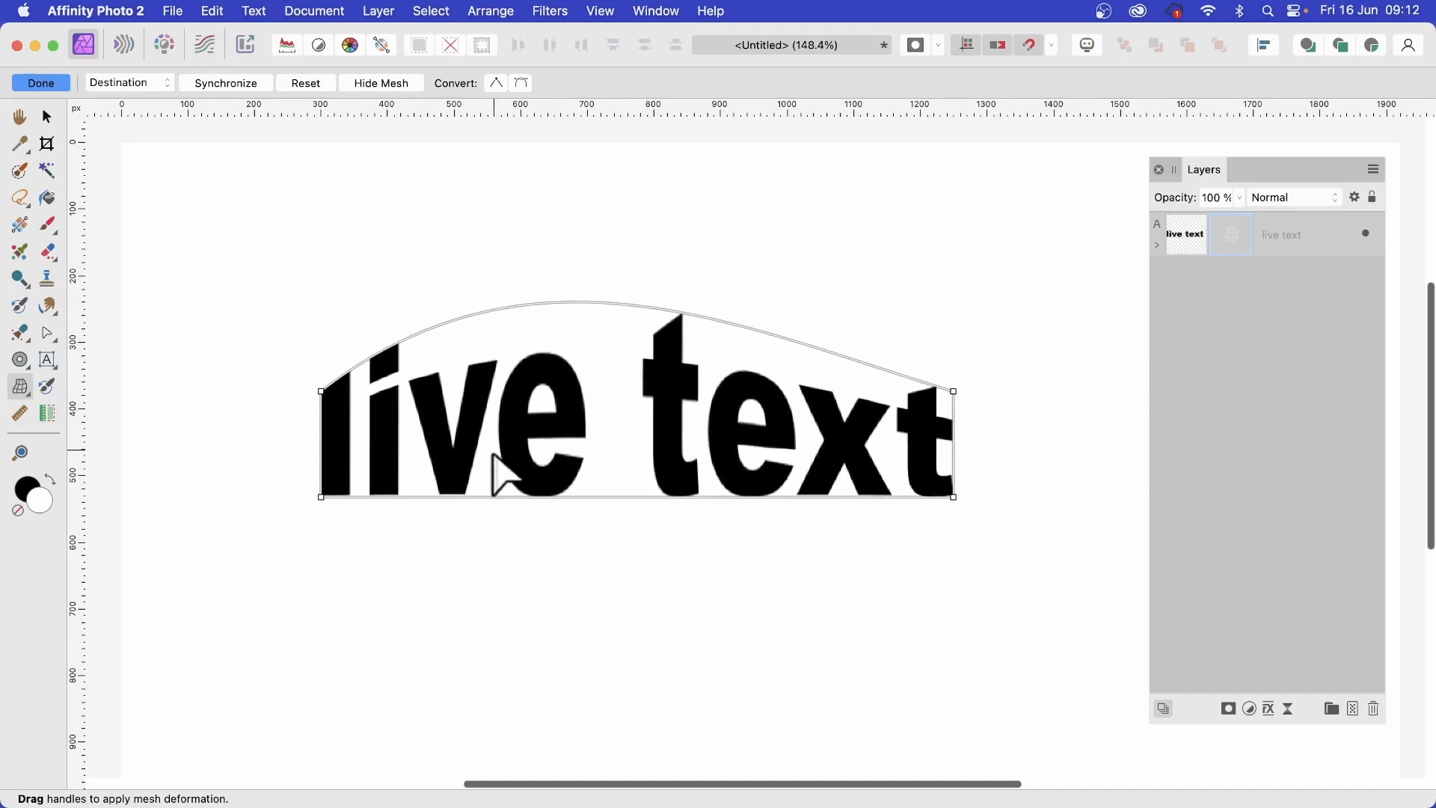
{"action": "left_click_drag", "start_coordinate": [499, 497], "coordinate": [487, 593]}
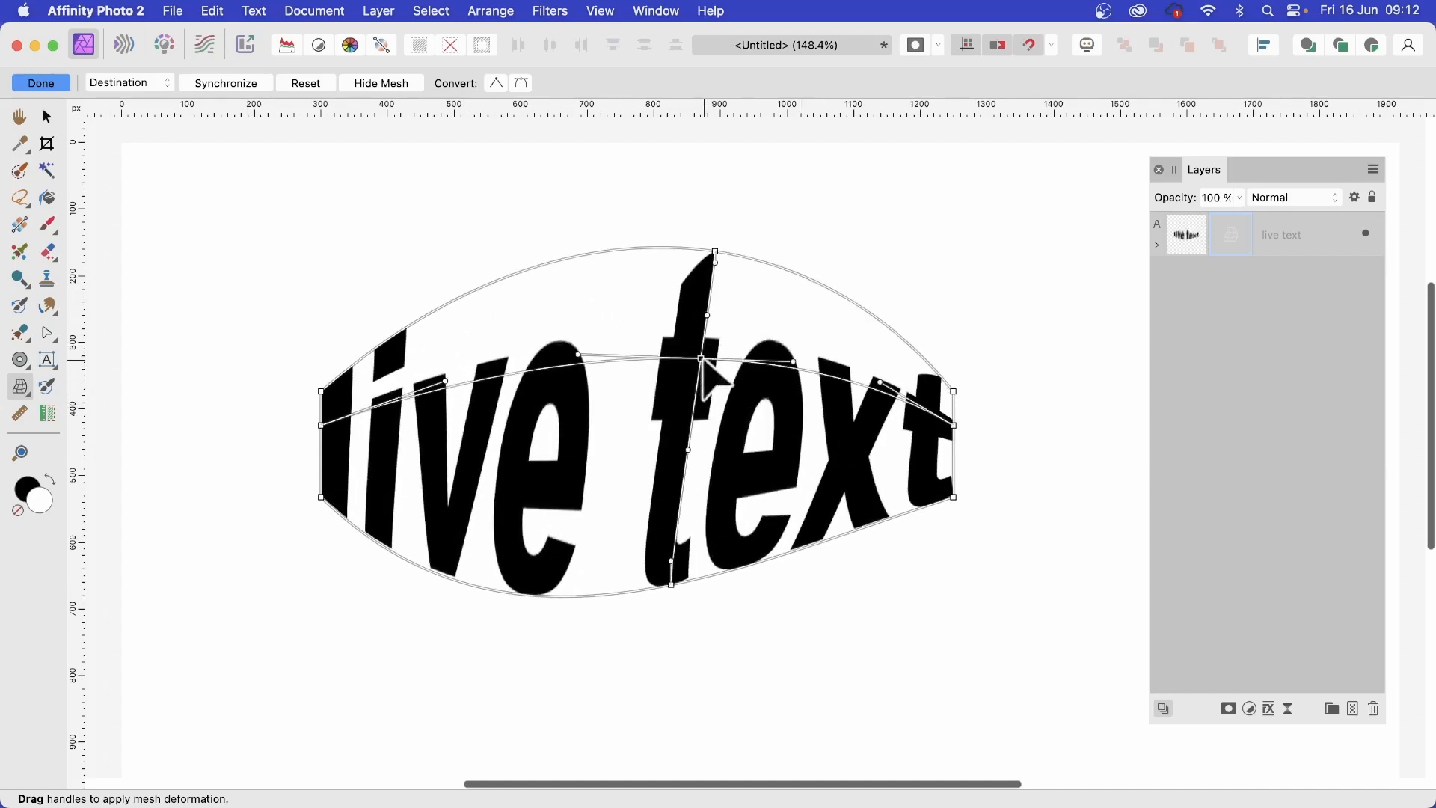
{"action": "left_click_drag", "start_coordinate": [700, 356], "coordinate": [687, 390]}
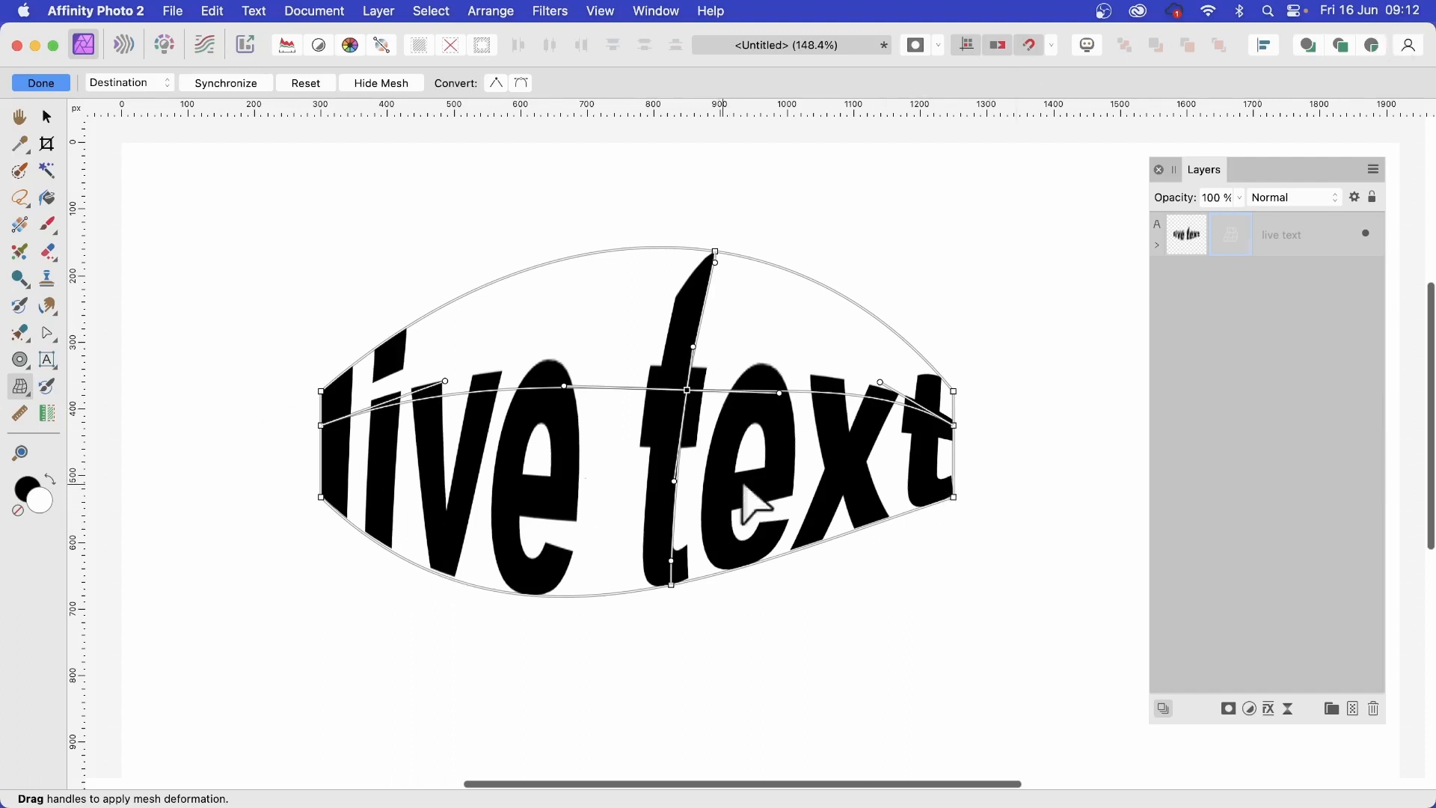
Replace the word "live" in the warped text layer with "bobby"
{"action": "left_click", "coordinate": [1159, 245]}
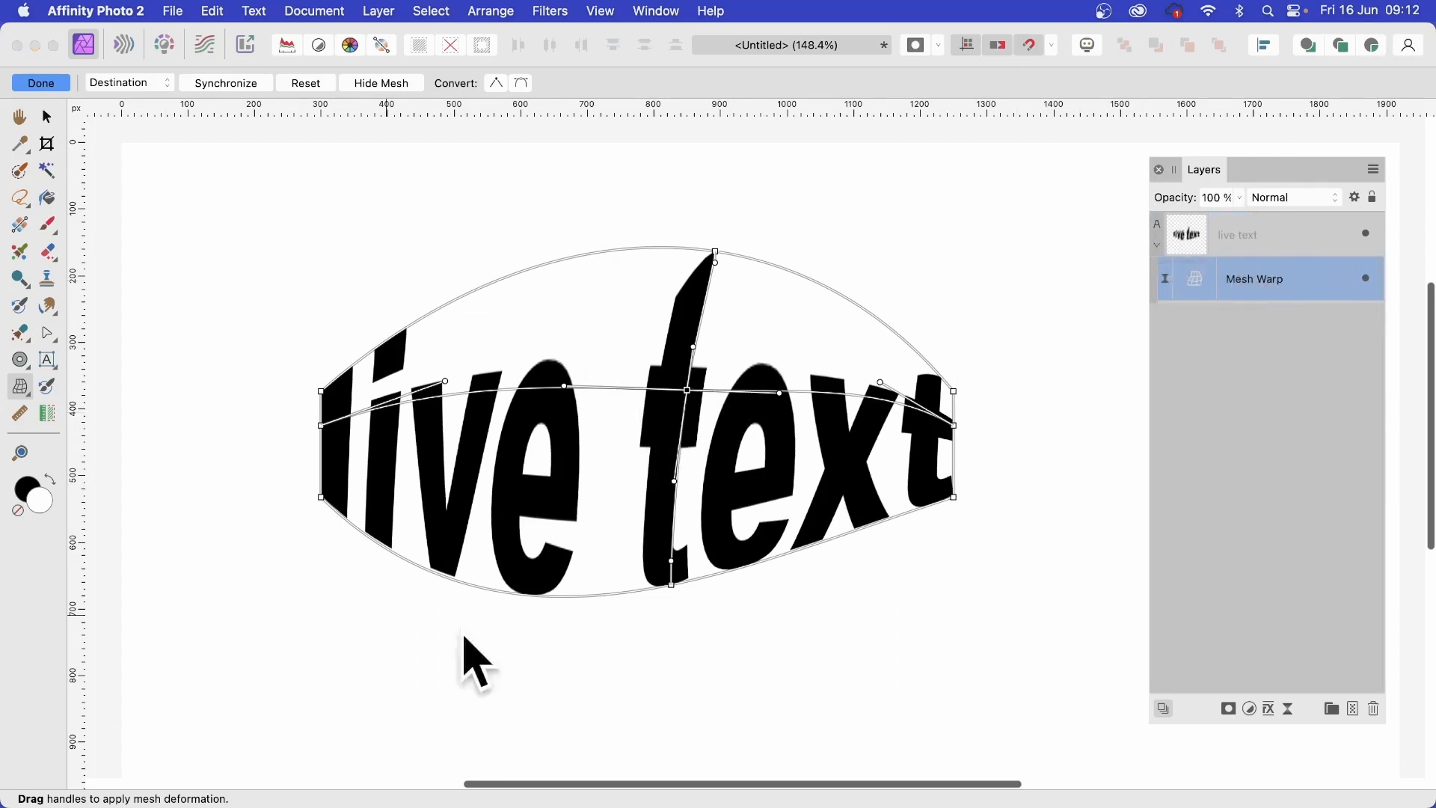
{"action": "left_click", "coordinate": [1195, 244]}
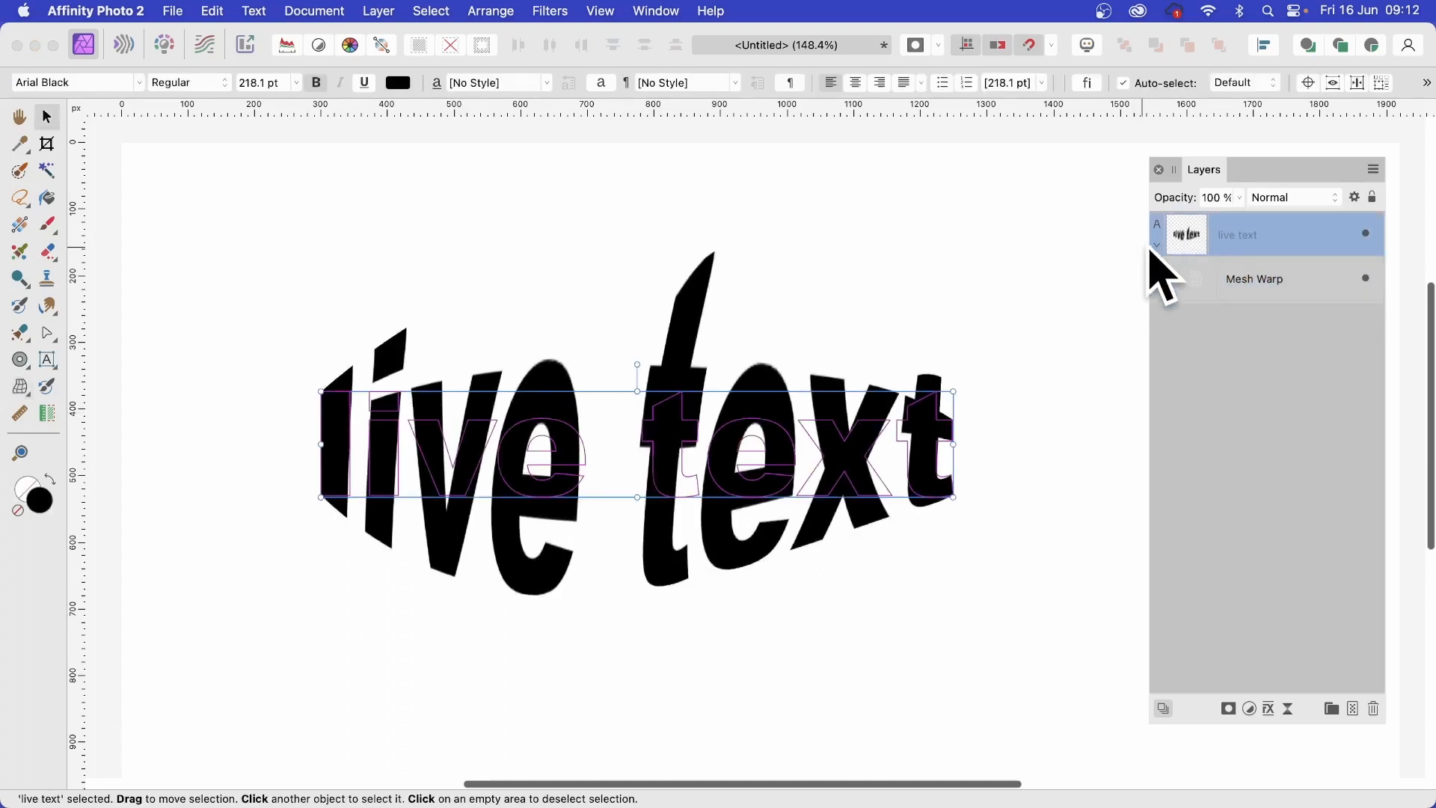
{"action": "left_click", "coordinate": [48, 362]}
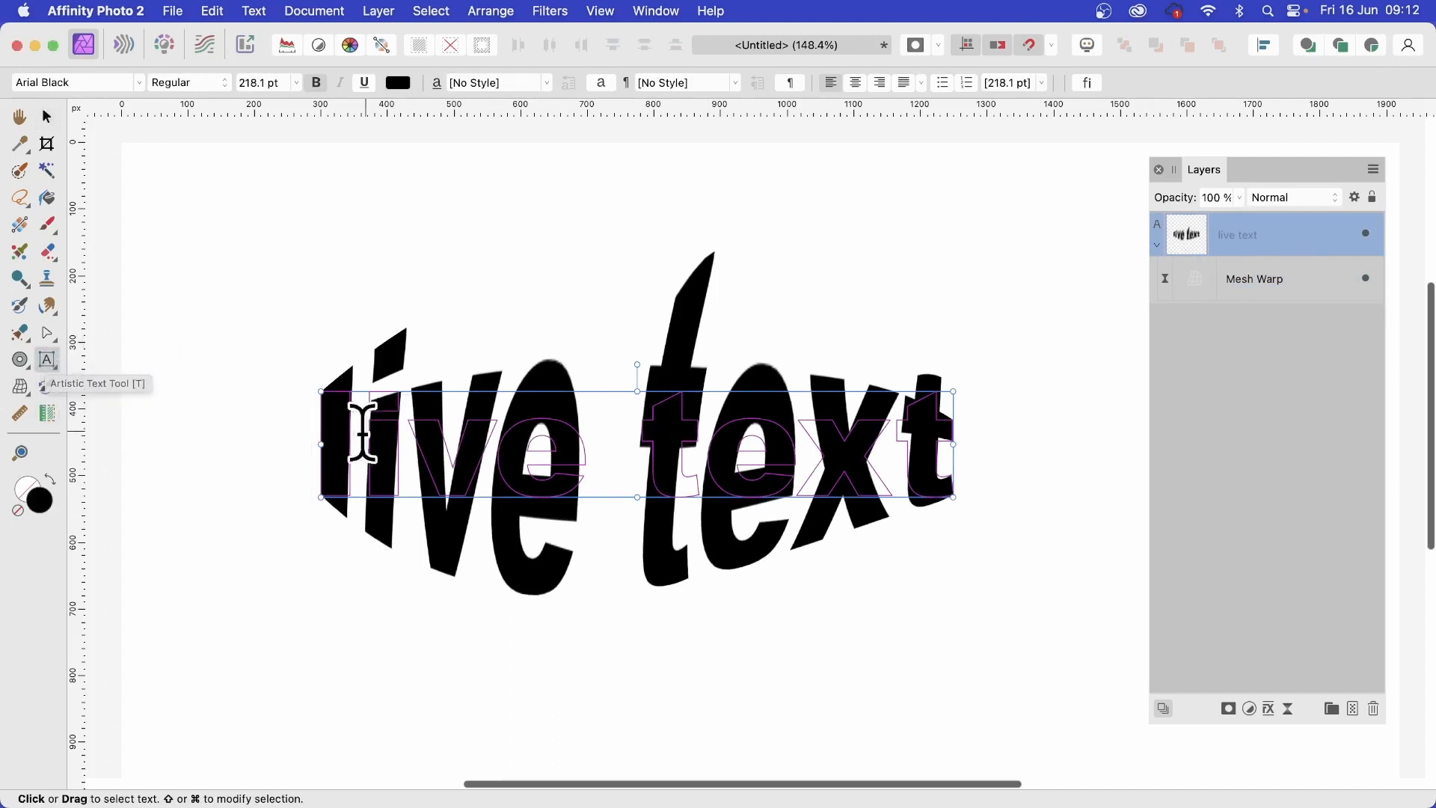
{"action": "left_click_drag", "start_coordinate": [324, 428], "coordinate": [617, 422]}
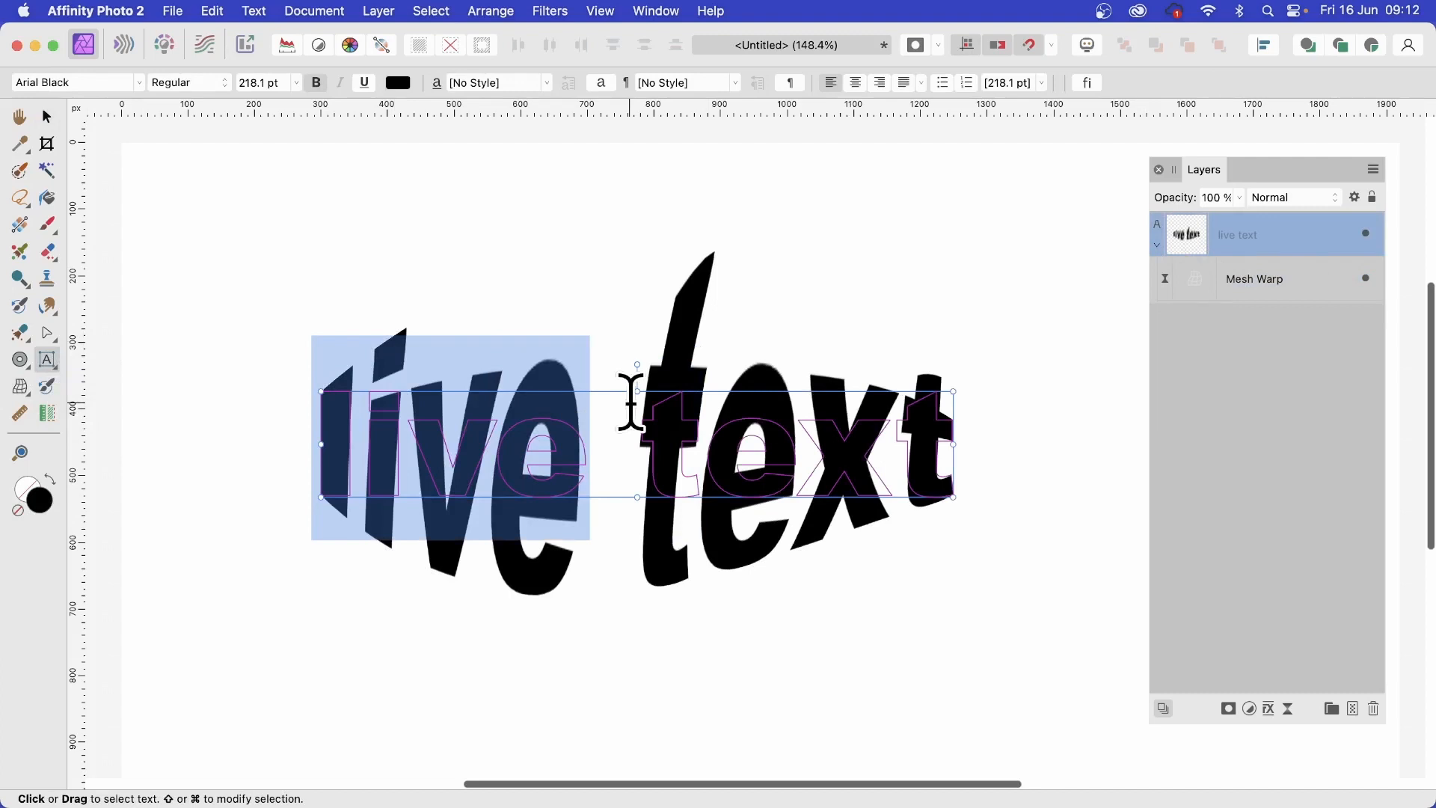
{"action": "type", "text": "bob"}
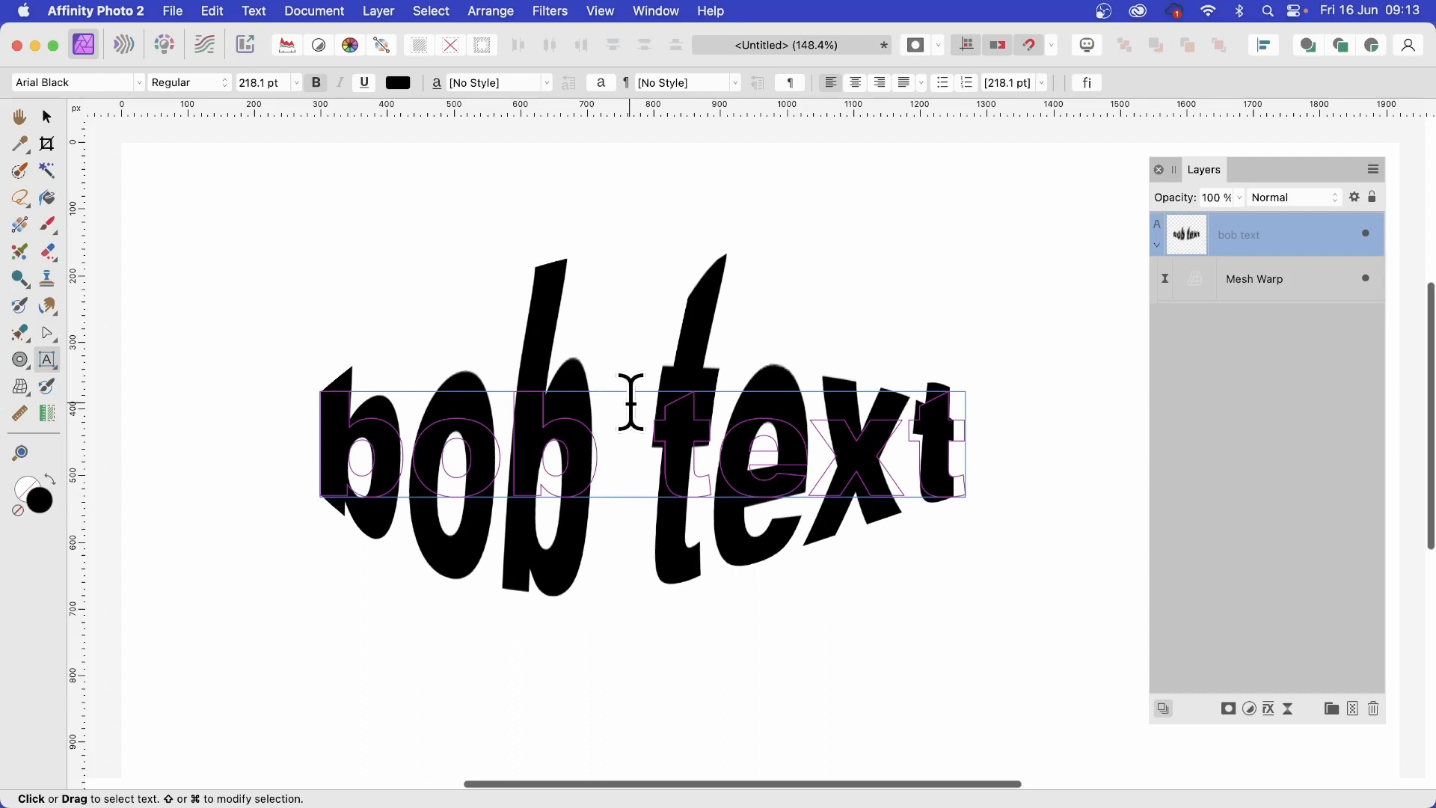
{"action": "type", "text": "by"}
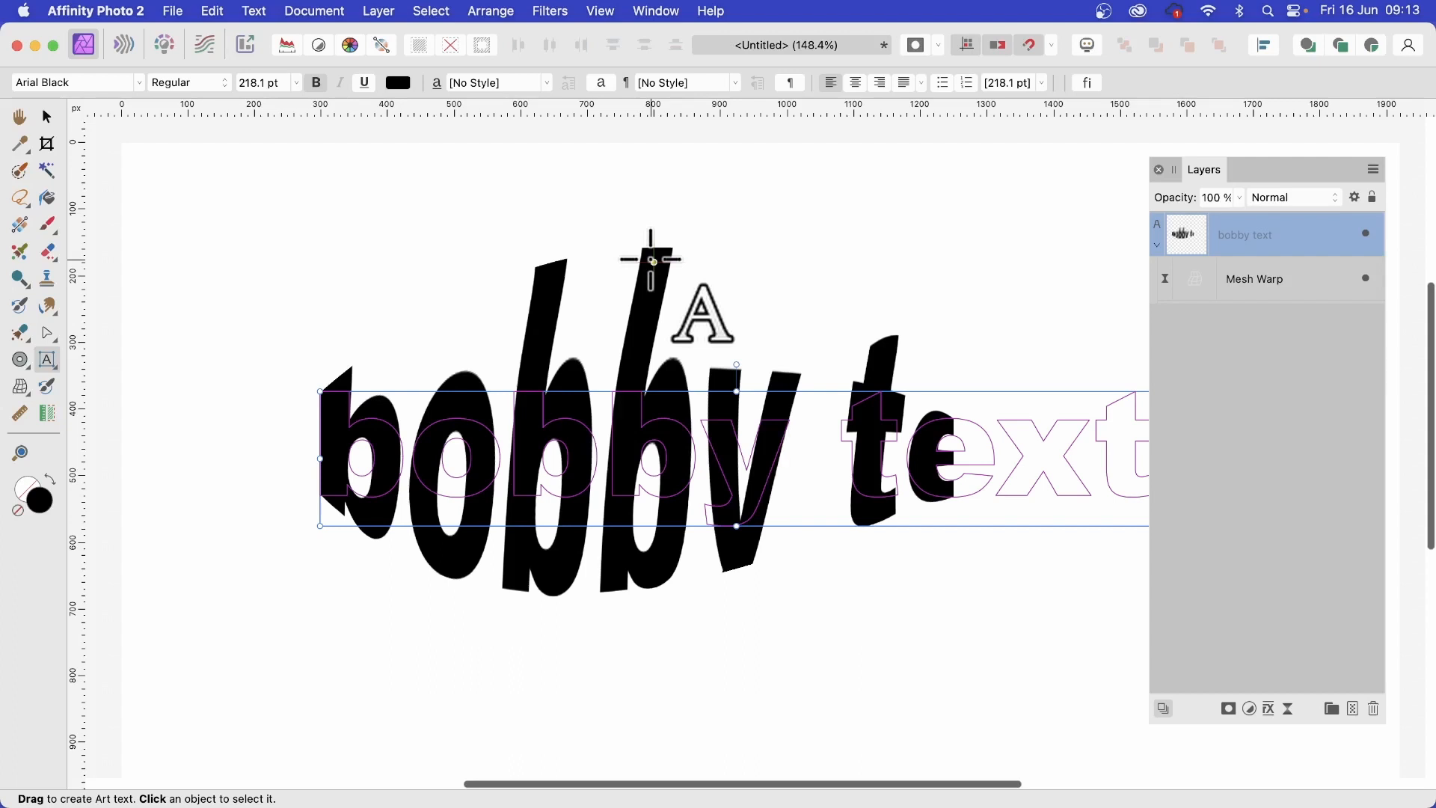
Reset the Mesh Warp filter's meshes, bend the middle mesh line upward beneath the first word, and apply the warp
{"action": "left_click", "coordinate": [1278, 311]}
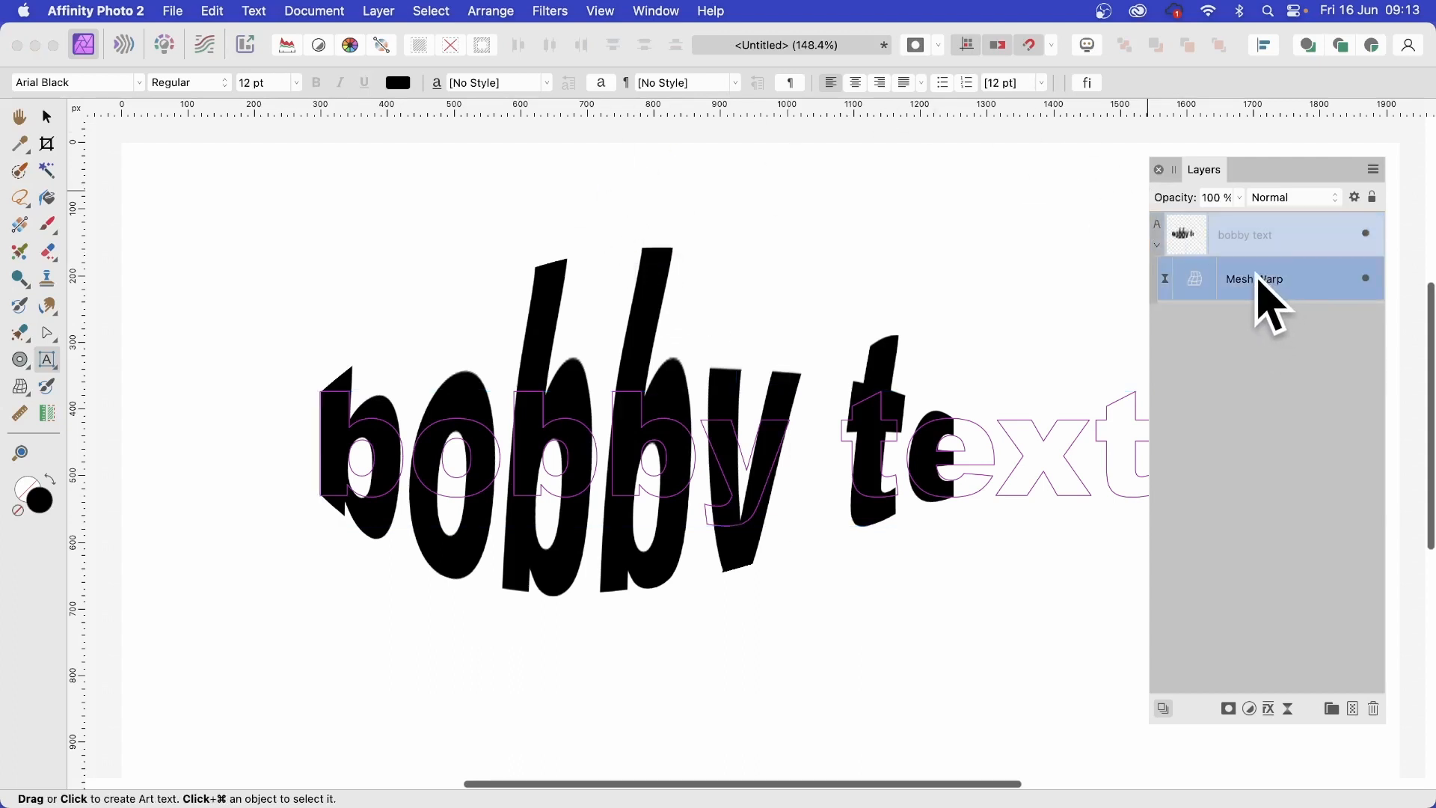
{"action": "left_click", "coordinate": [1191, 284]}
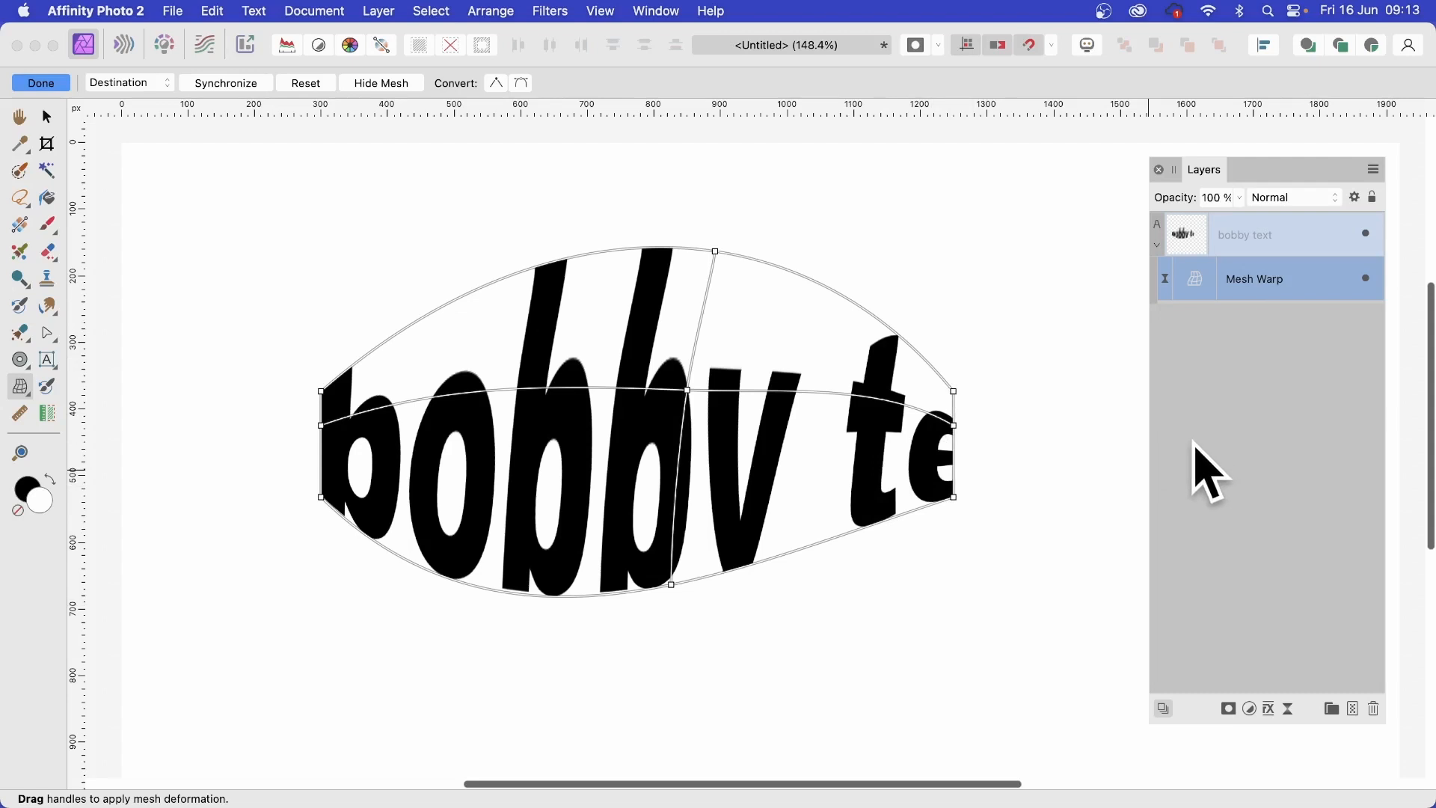
{"action": "left_click", "coordinate": [314, 83]}
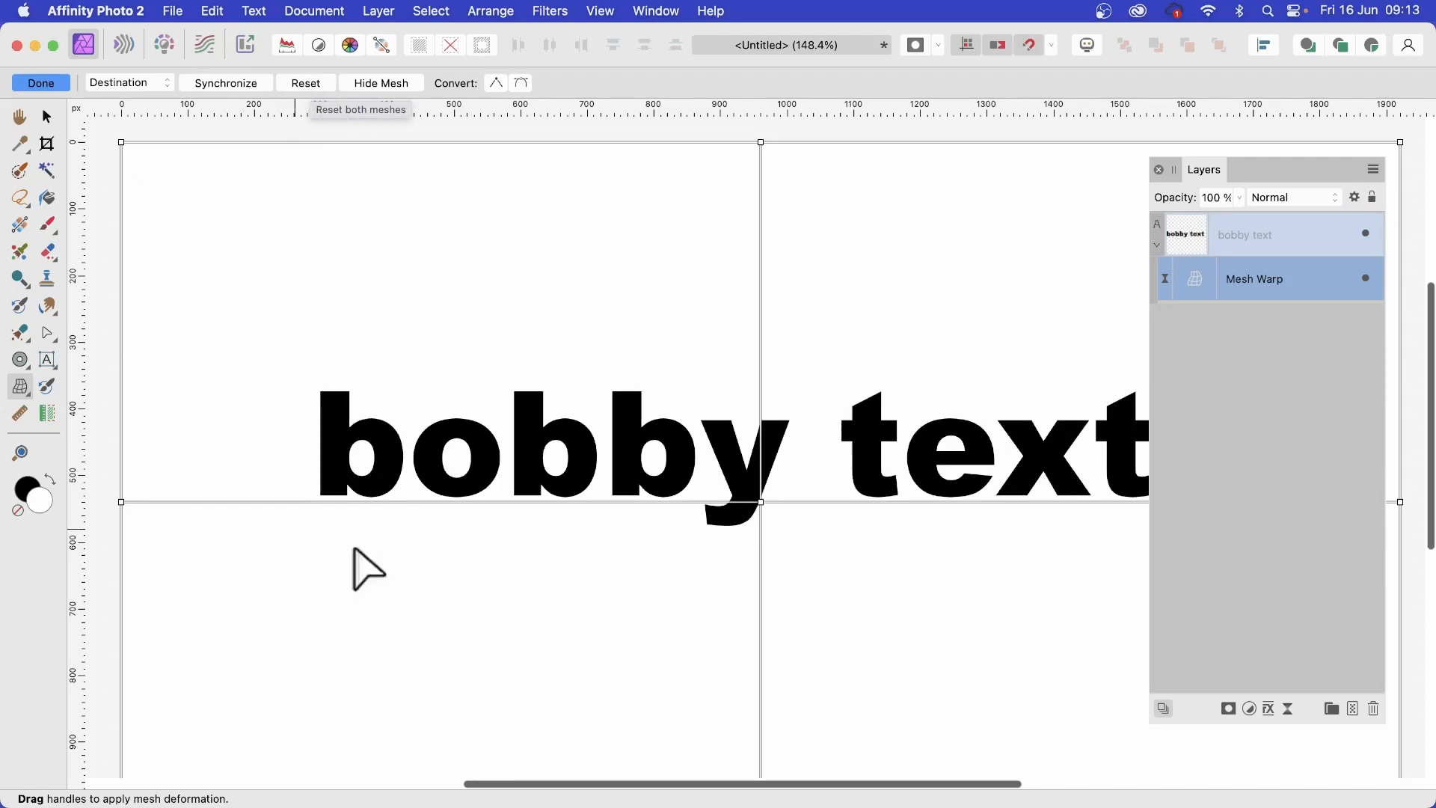
{"action": "left_click_drag", "start_coordinate": [550, 496], "coordinate": [546, 358]}
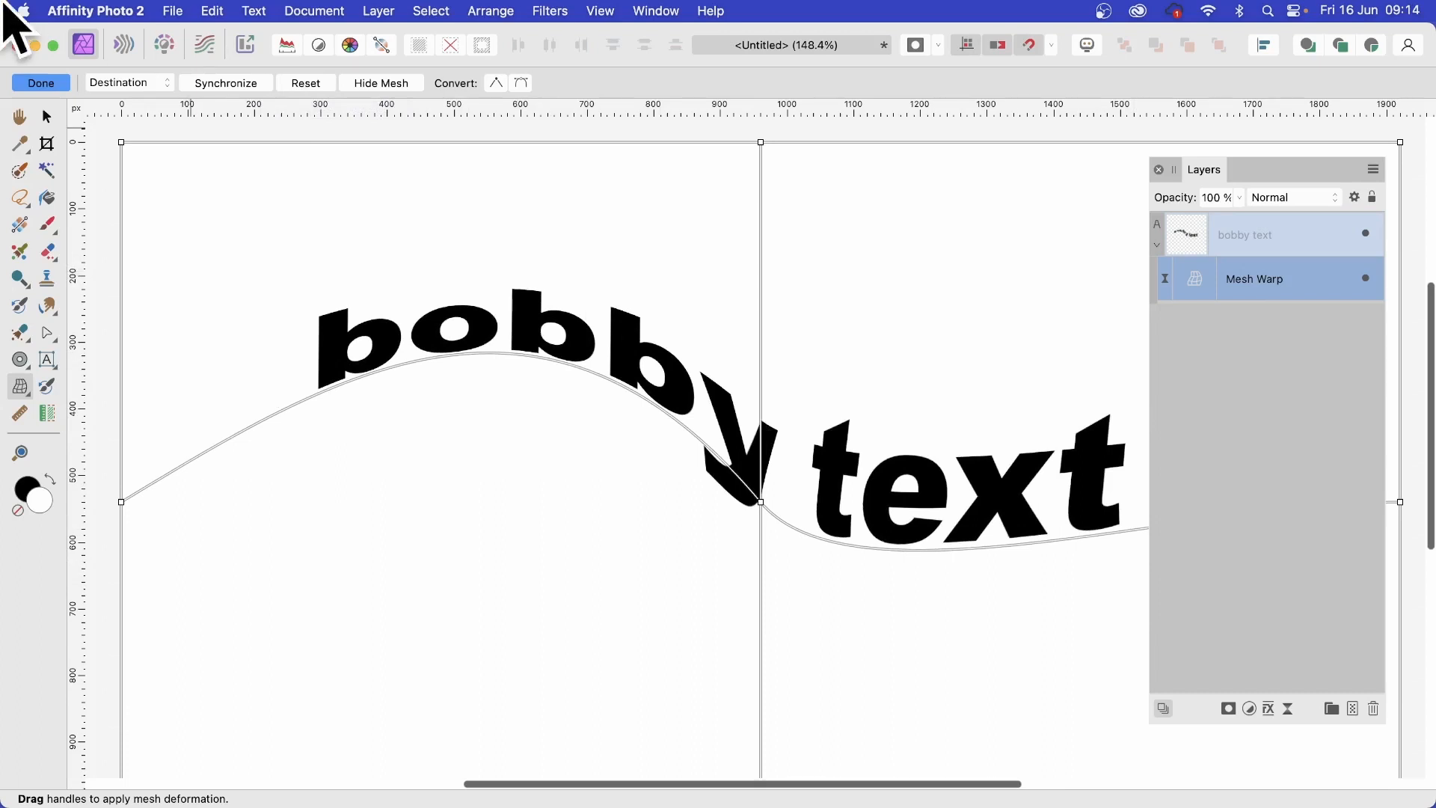
{"action": "left_click", "coordinate": [51, 84]}
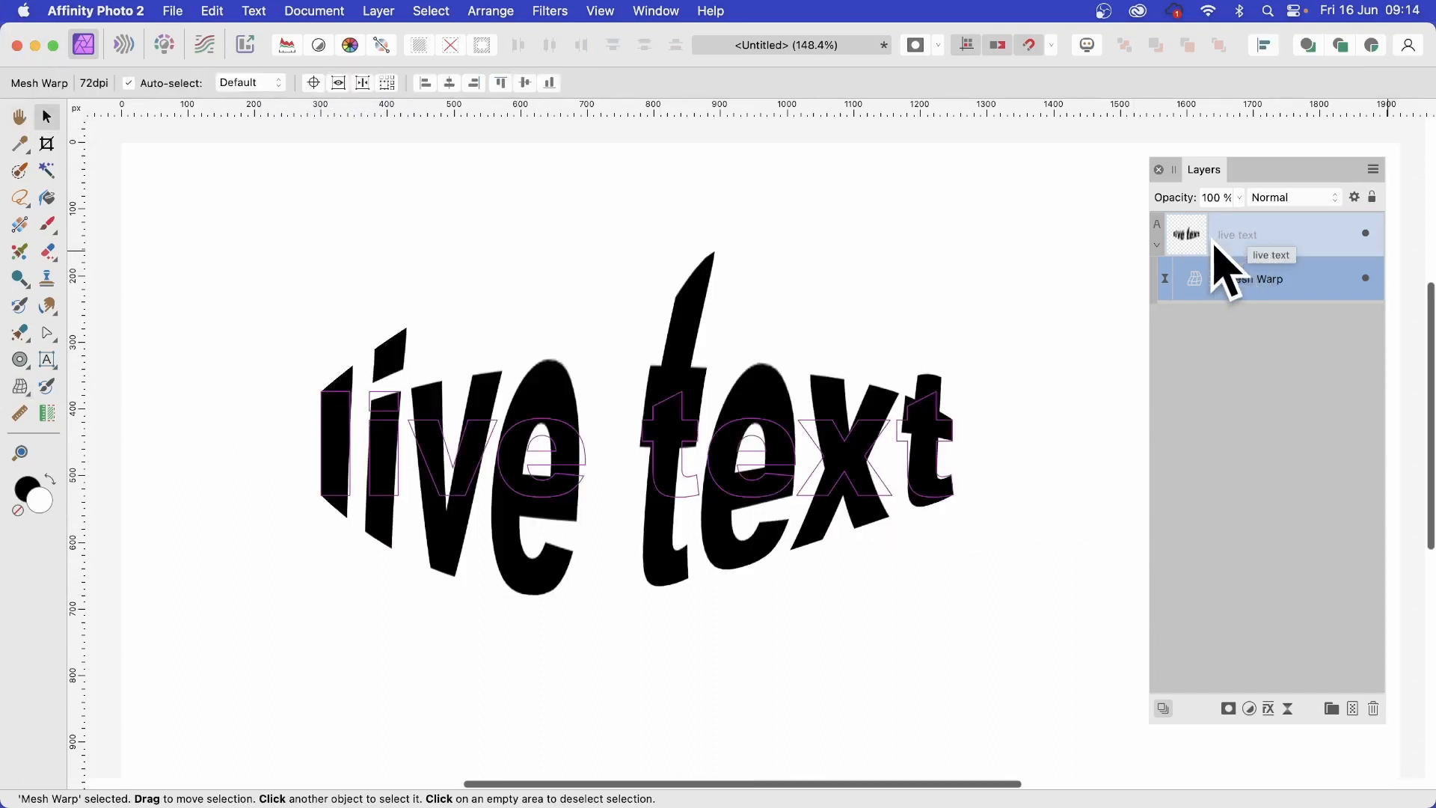
Delete the word "text" from the warped "live text" layer
{"action": "left_click", "coordinate": [47, 360]}
{"action": "left_click_drag", "start_coordinate": [933, 458], "coordinate": [641, 430]}
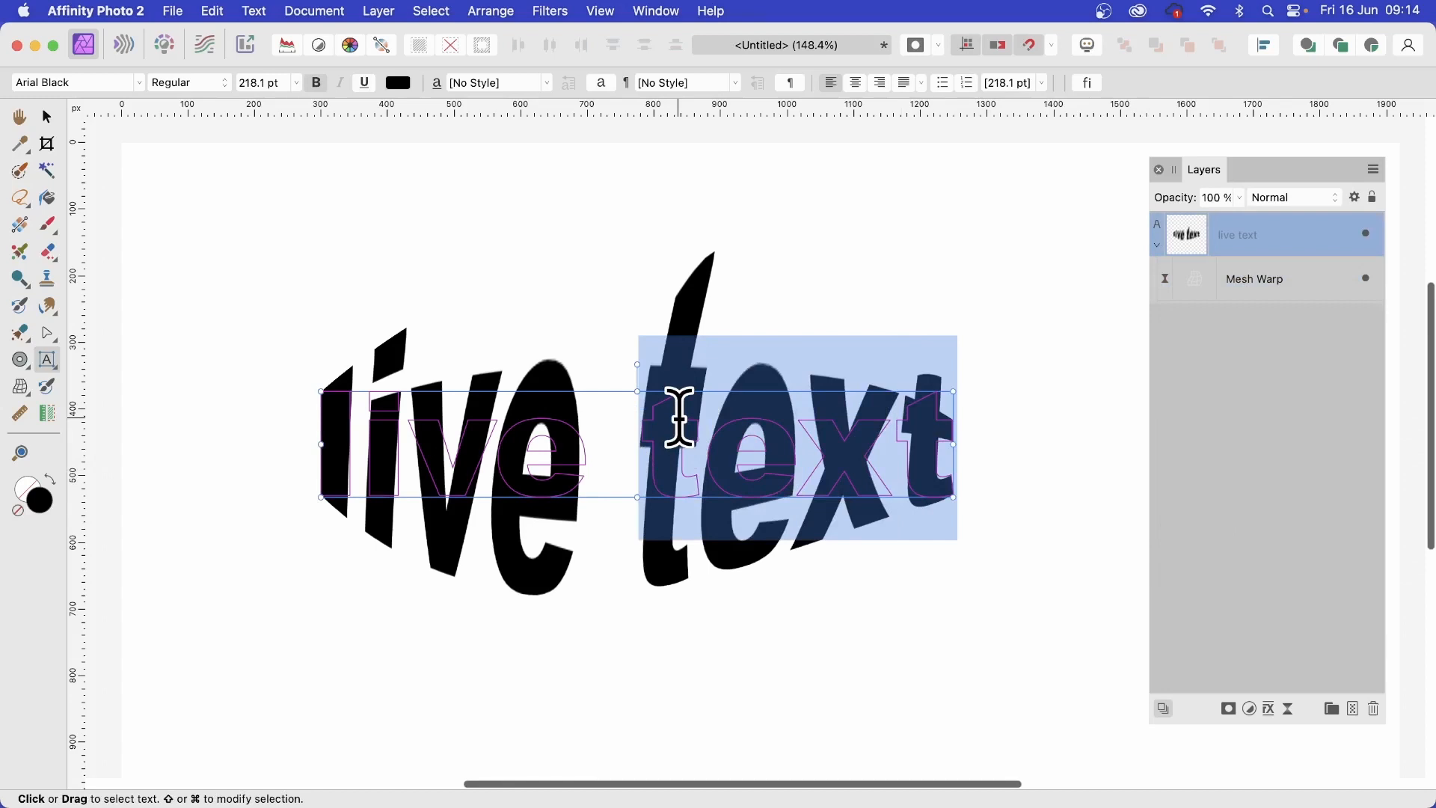
{"action": "key", "text": "BackSpace"}
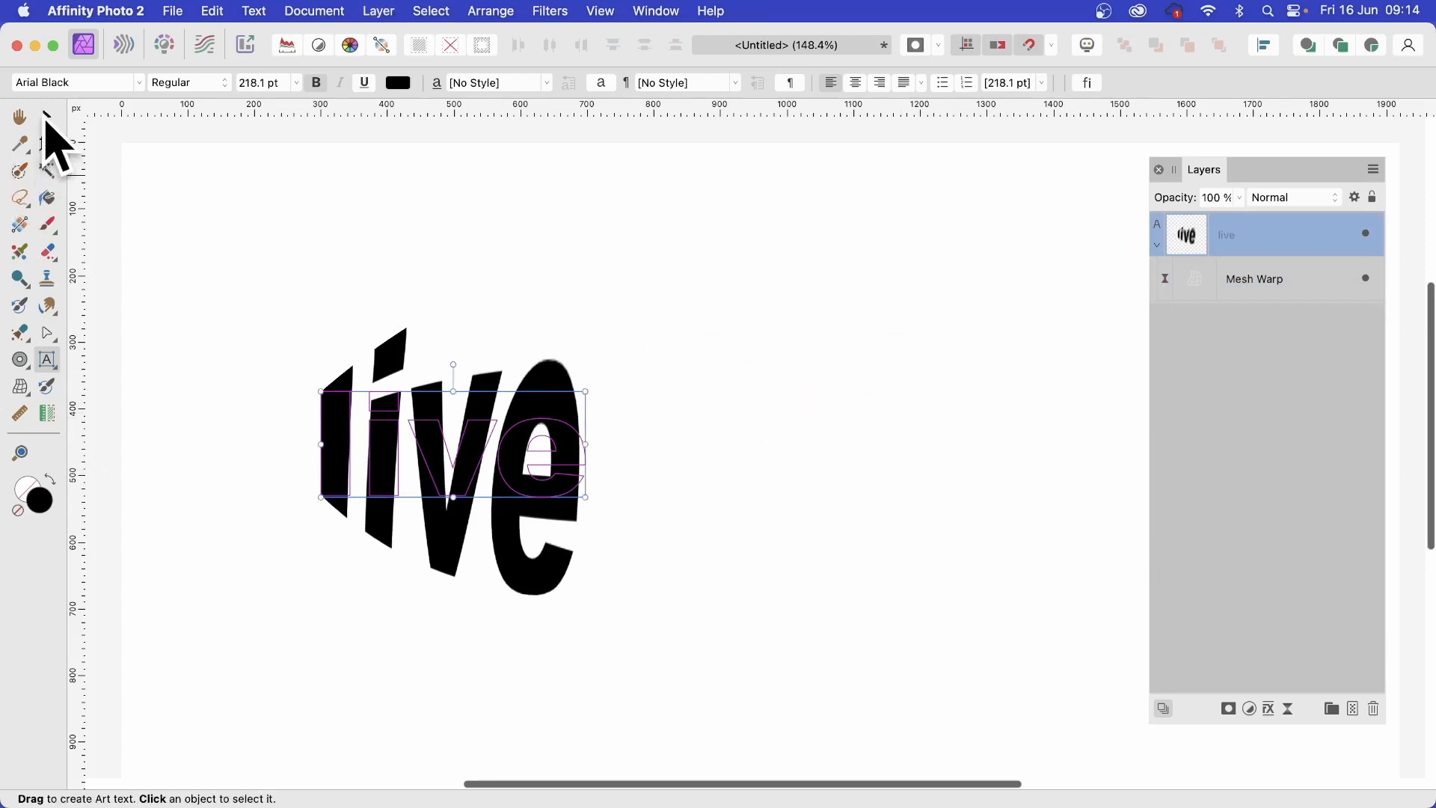
Reopen the Mesh Warp filter and shift its lower-right corner node downward and its central node slightly to the left
{"action": "left_click", "coordinate": [47, 119]}
{"action": "left_click", "coordinate": [1209, 283]}
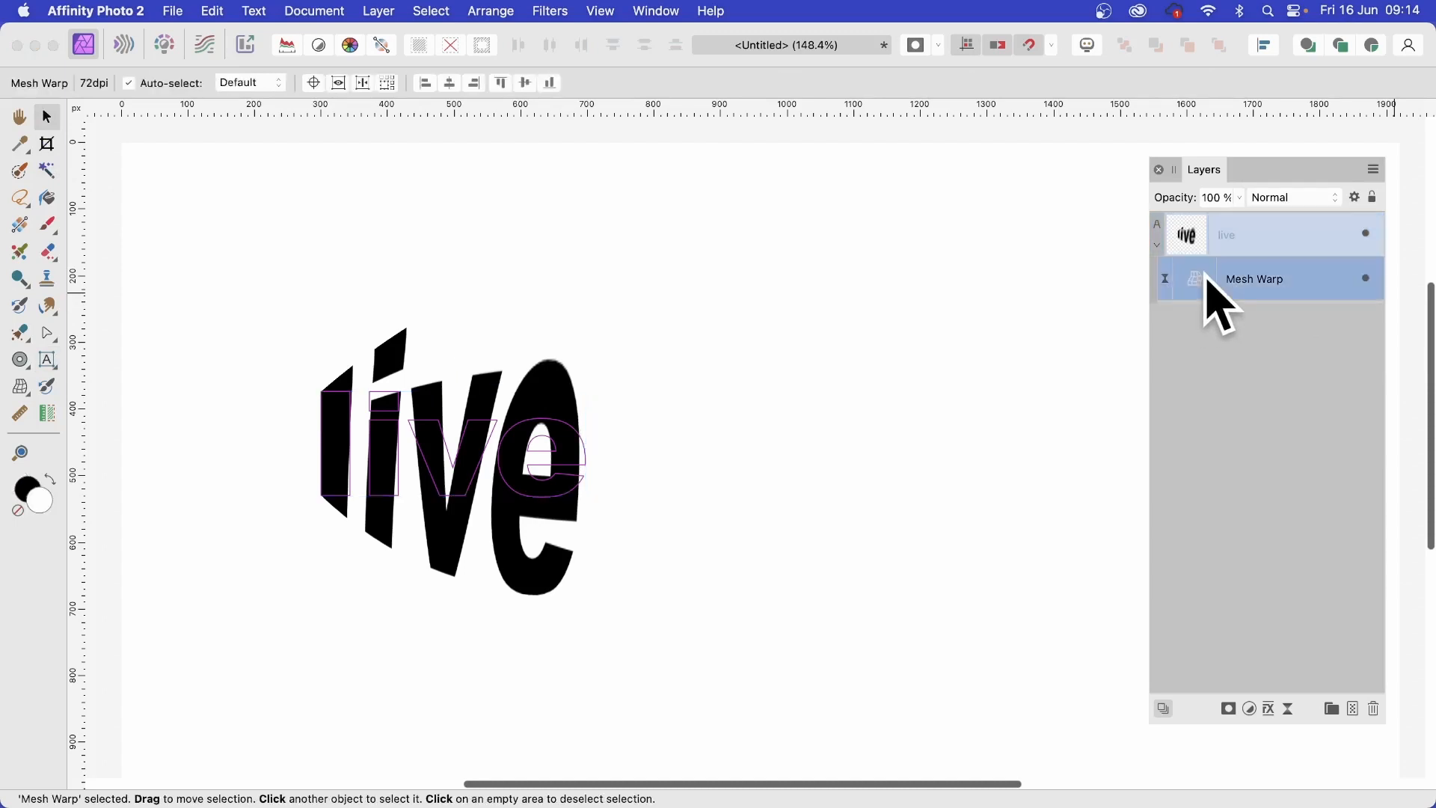
{"action": "double_click", "coordinate": [1204, 288]}
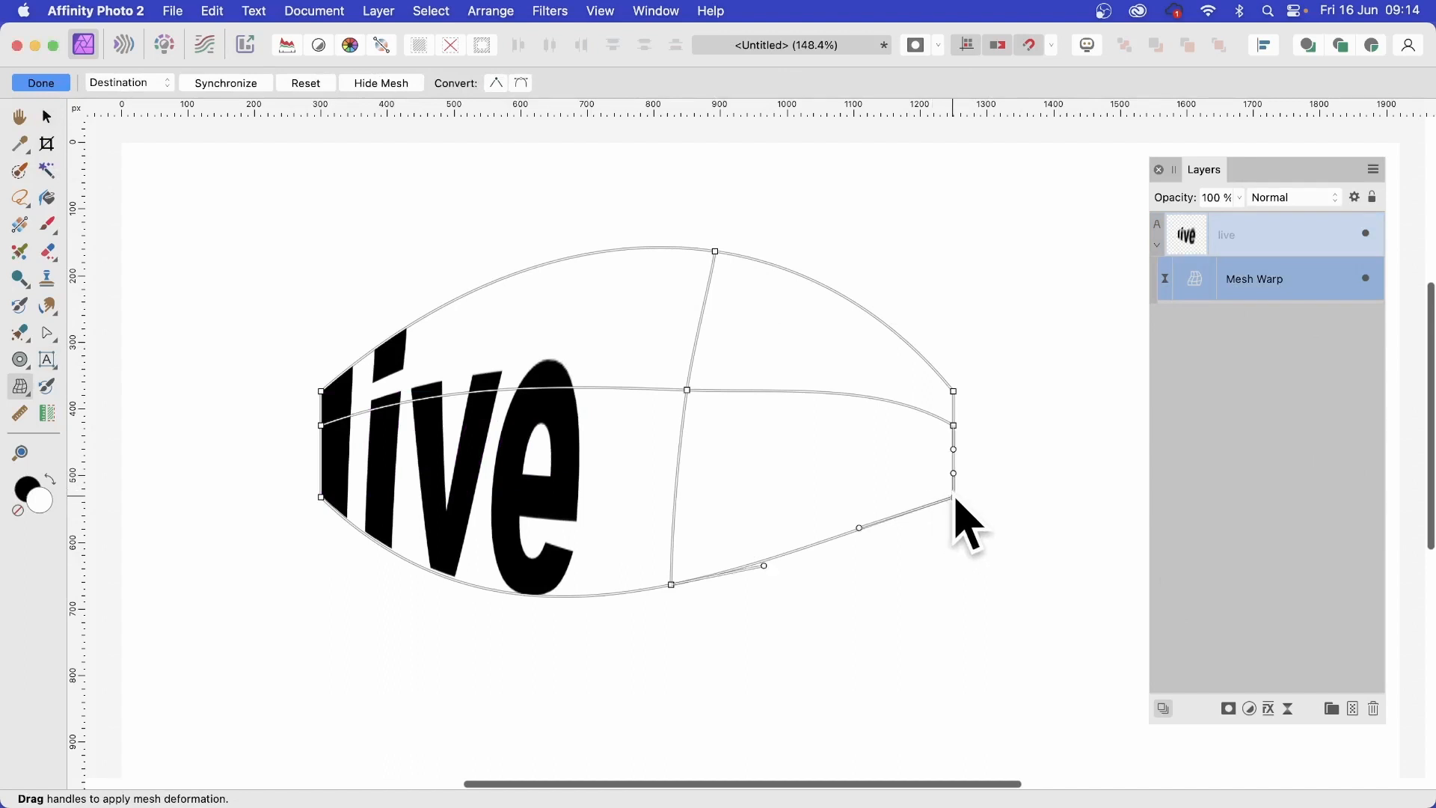
{"action": "left_click_drag", "start_coordinate": [956, 499], "coordinate": [943, 547]}
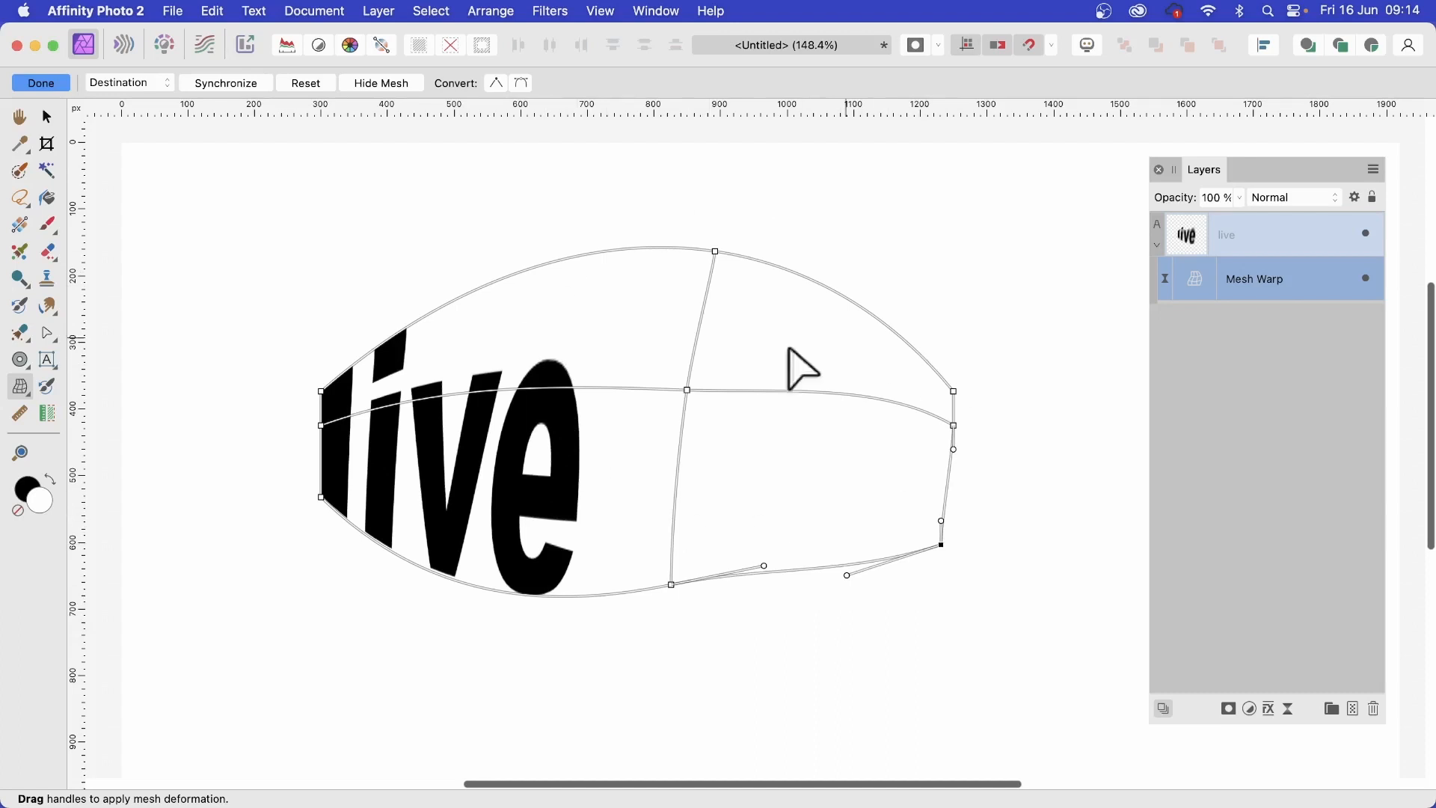
{"action": "left_click_drag", "start_coordinate": [692, 391], "coordinate": [656, 382]}
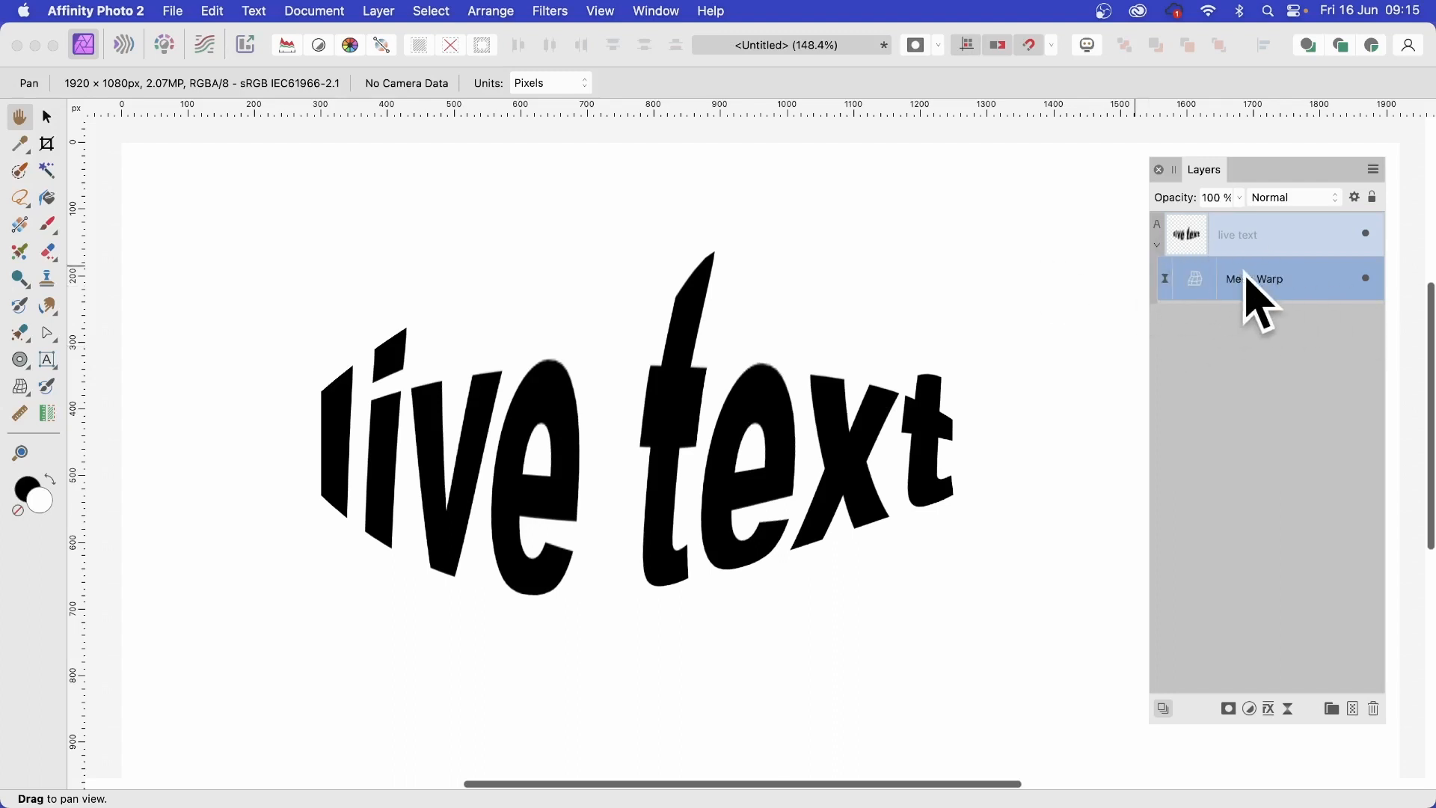
Delete the existing Mesh Warp filter and add a new Mesh Warp live filter to the "live text" layer
{"action": "left_click", "coordinate": [1375, 711]}
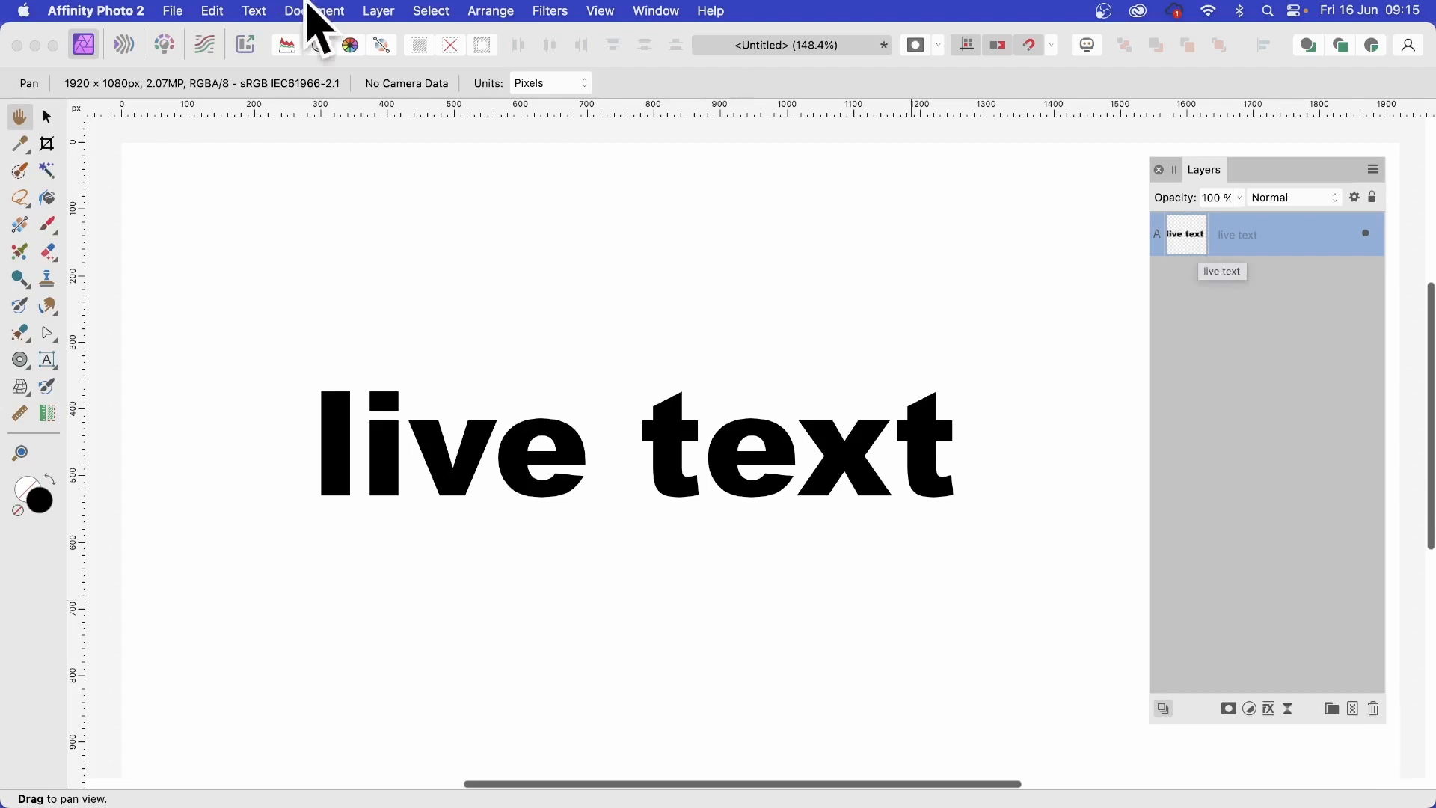
{"action": "left_click", "coordinate": [377, 9]}
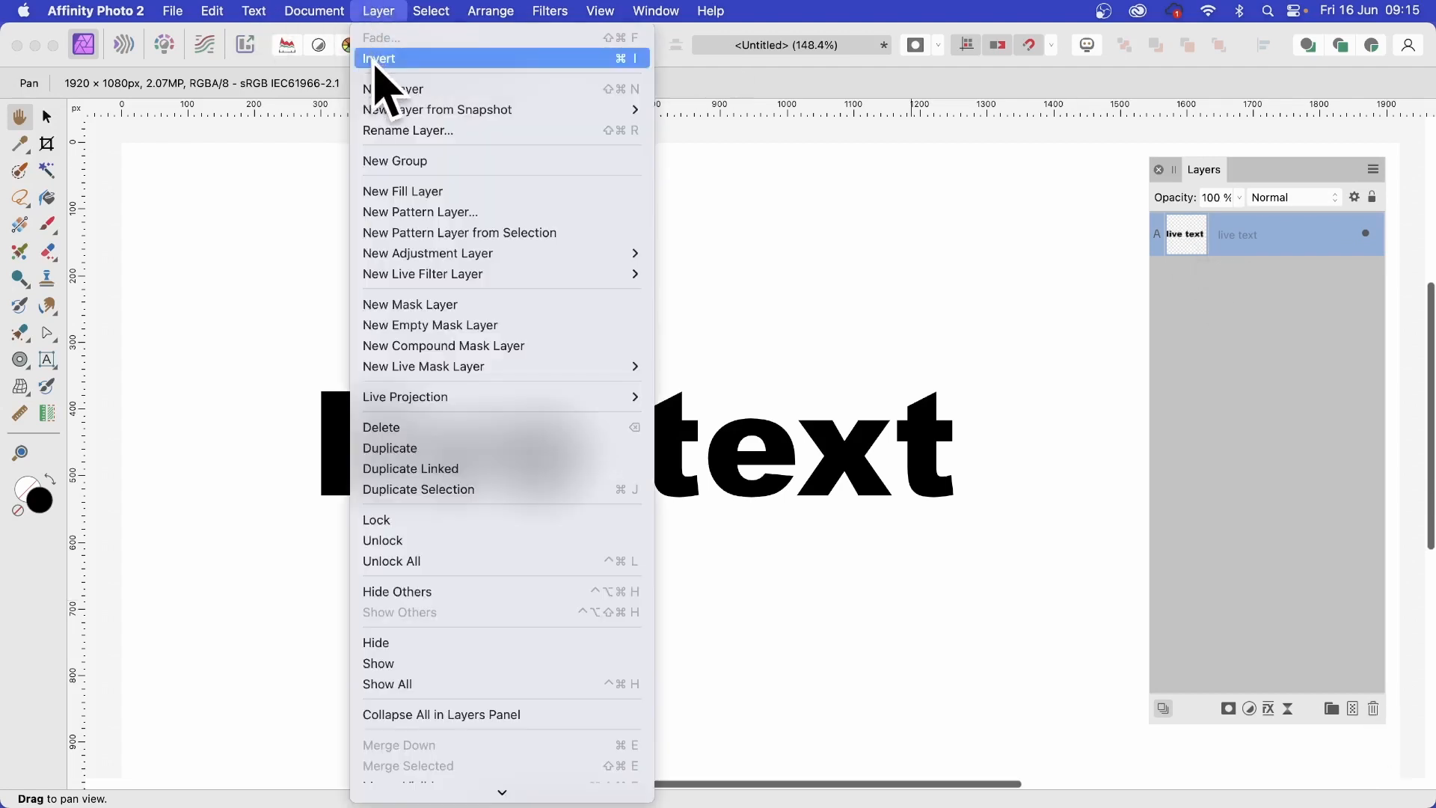
{"action": "mouse_move", "coordinate": [398, 278]}
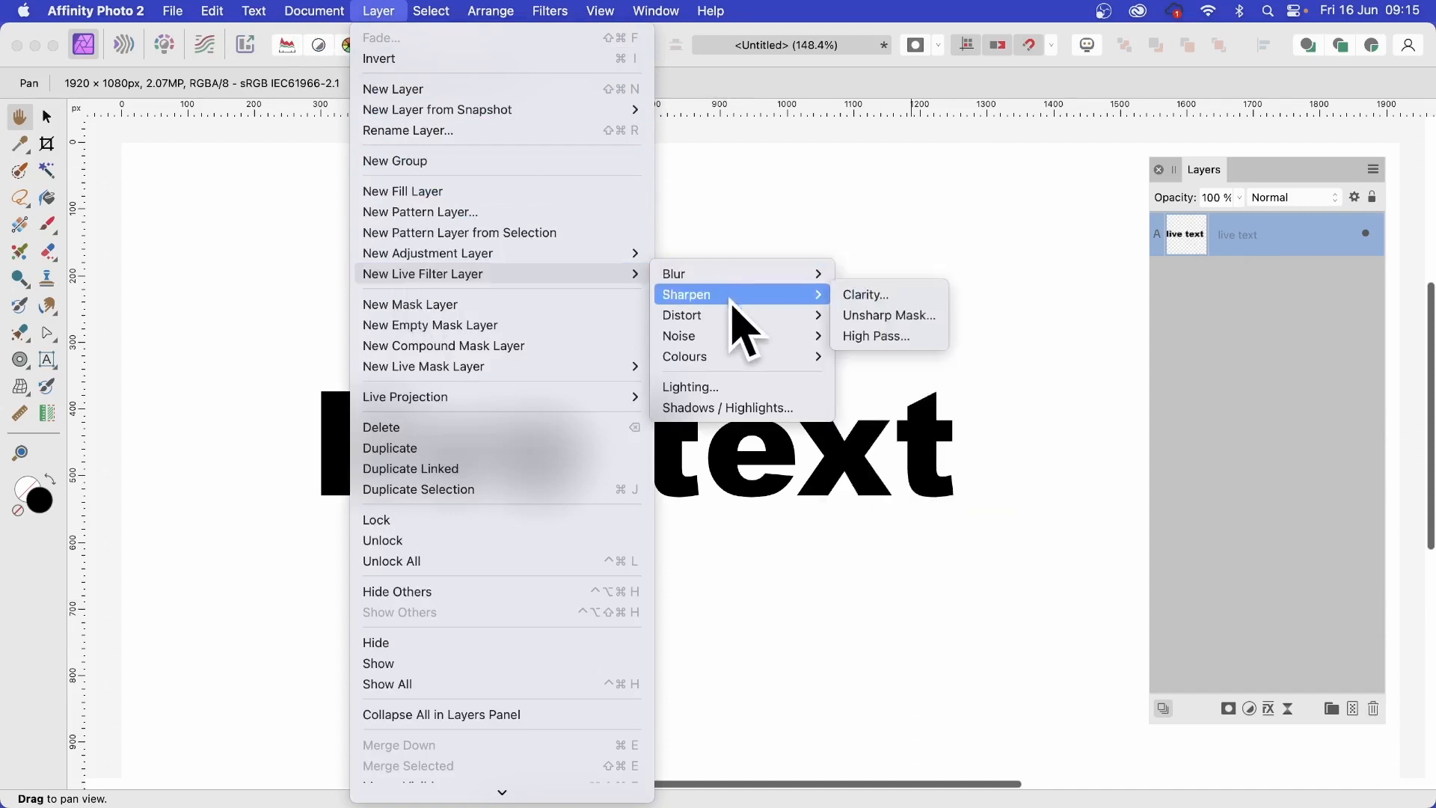
{"action": "mouse_move", "coordinate": [738, 315]}
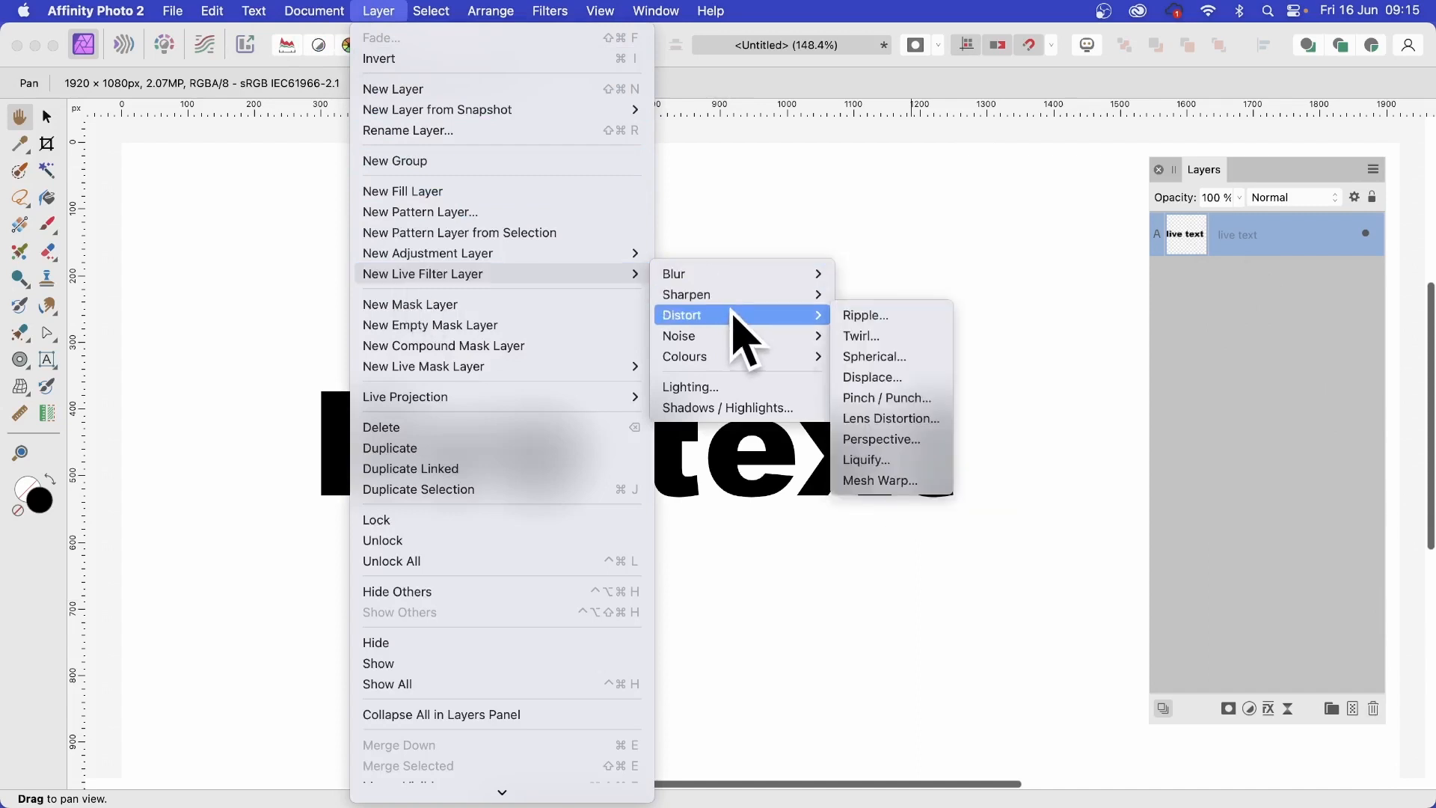
{"action": "left_click", "coordinate": [890, 481]}
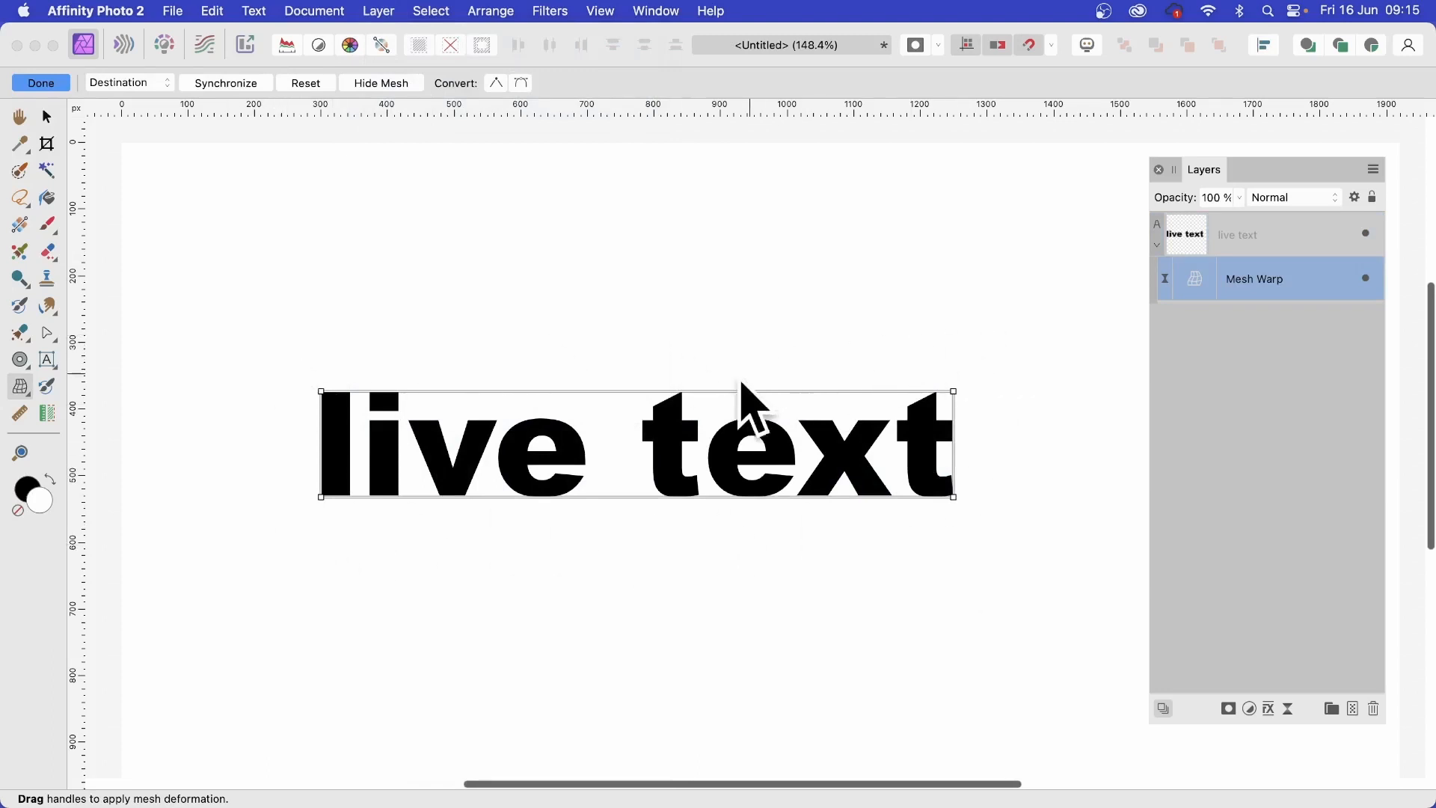
Bulge the text's upper and lower mesh edges outward, then add interior mesh nodes near both words and shift them up and left
{"action": "left_click_drag", "start_coordinate": [738, 391], "coordinate": [746, 256]}
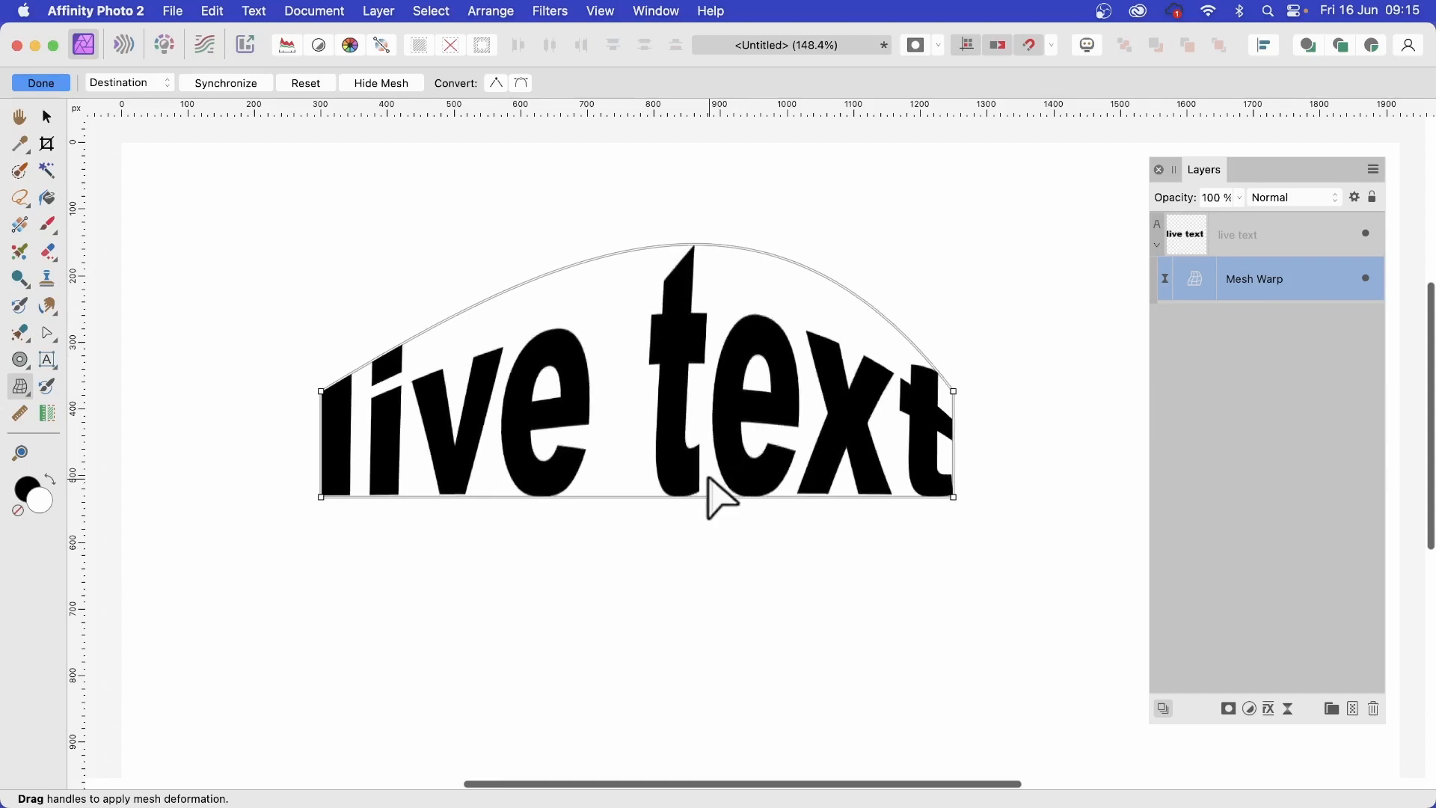
{"action": "left_click_drag", "start_coordinate": [707, 496], "coordinate": [618, 689]}
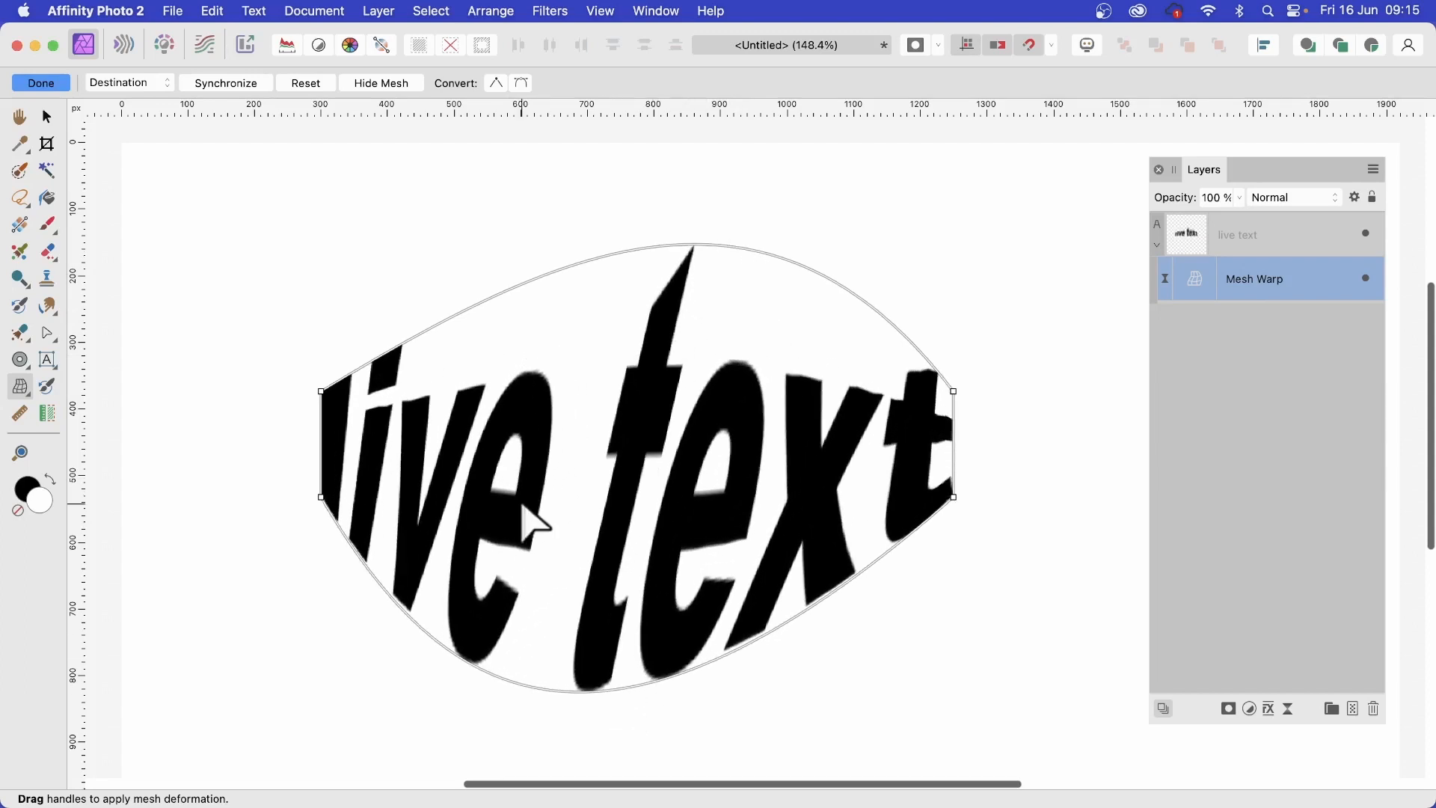
{"action": "double_click", "coordinate": [523, 504]}
{"action": "left_click_drag", "start_coordinate": [526, 506], "coordinate": [490, 446]}
{"action": "double_click", "coordinate": [829, 360]}
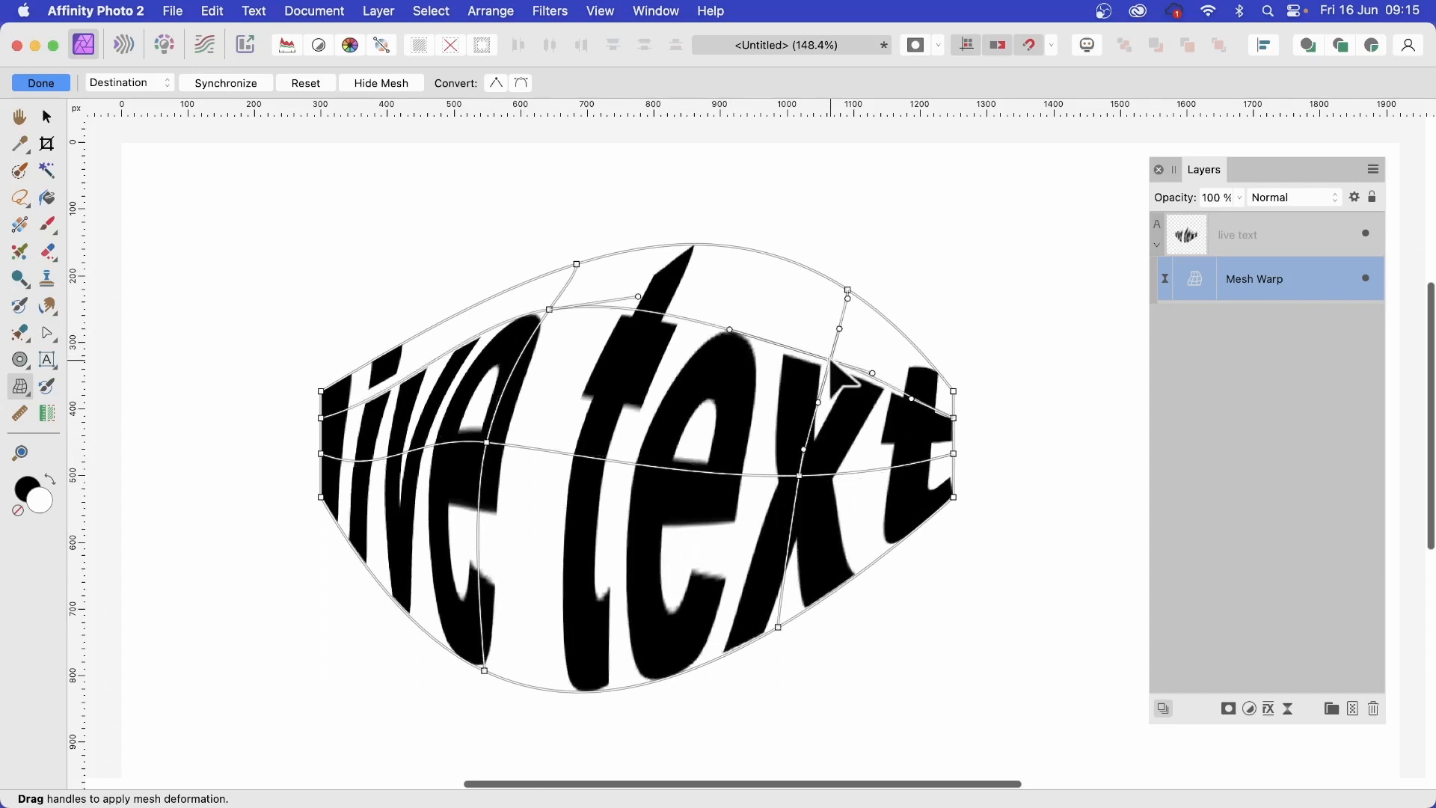
{"action": "left_click_drag", "start_coordinate": [830, 360], "coordinate": [778, 308]}
Colour the word "live" in the warped text layer red
{"action": "left_click", "coordinate": [1185, 229]}
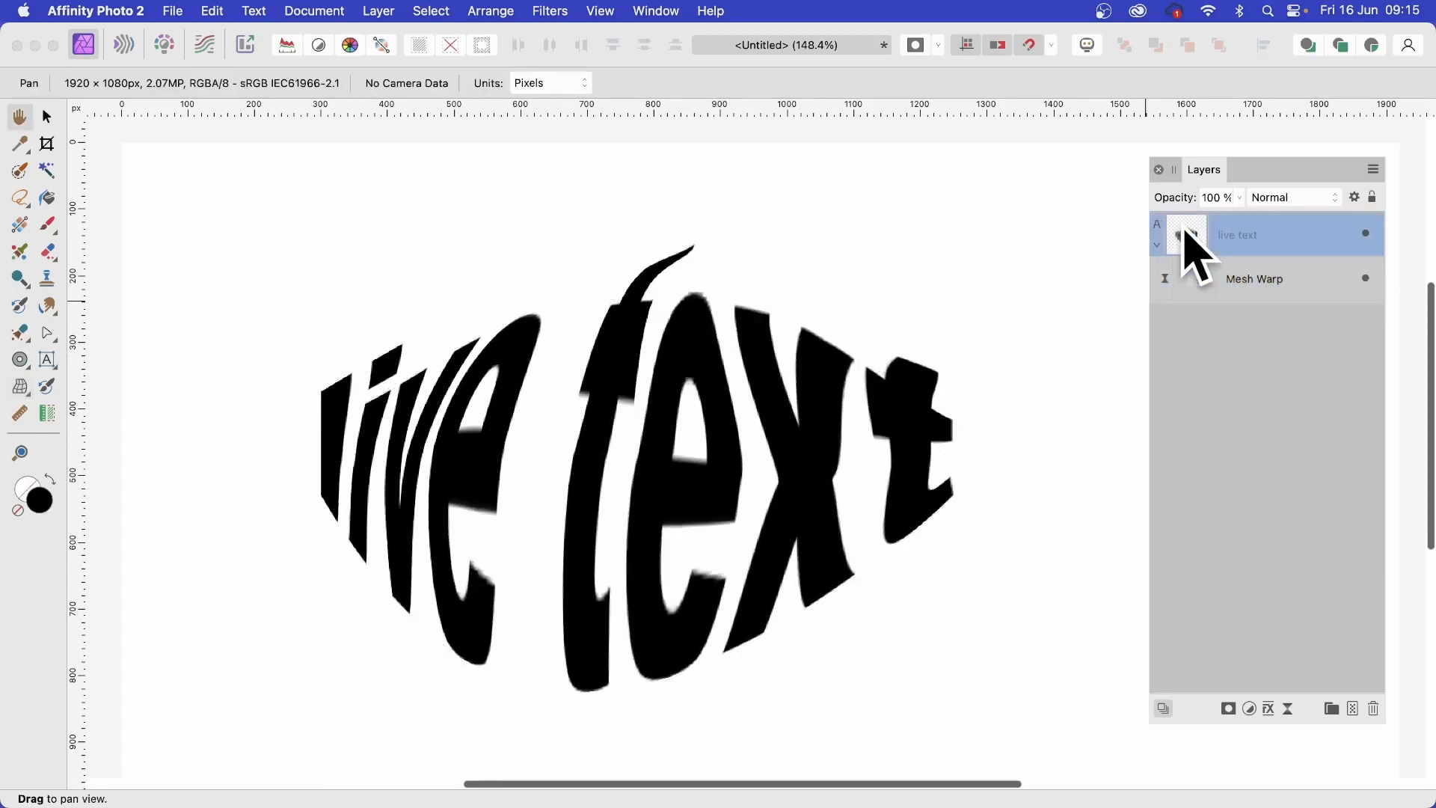
{"action": "left_click", "coordinate": [47, 360]}
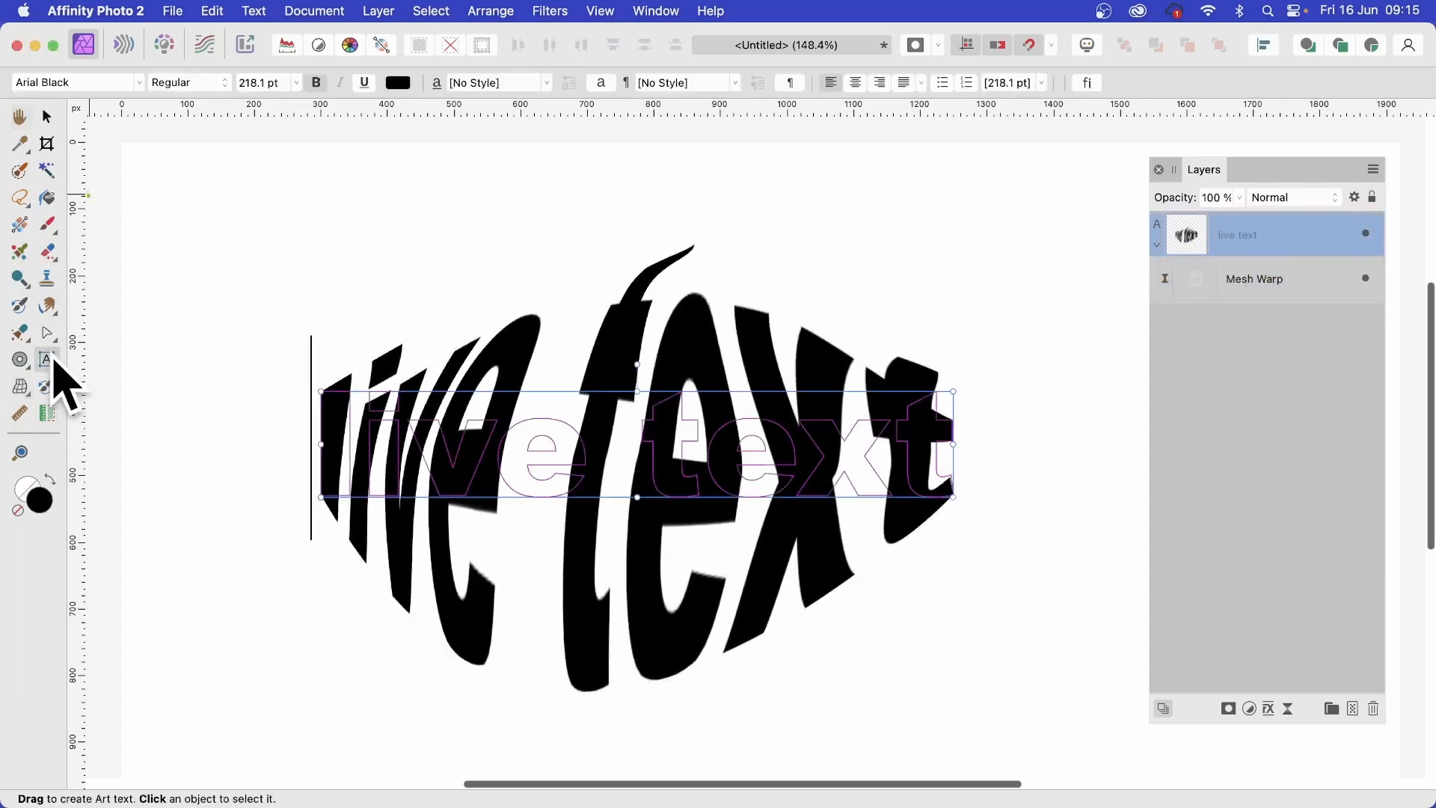
{"action": "left_click_drag", "start_coordinate": [591, 471], "coordinate": [315, 449]}
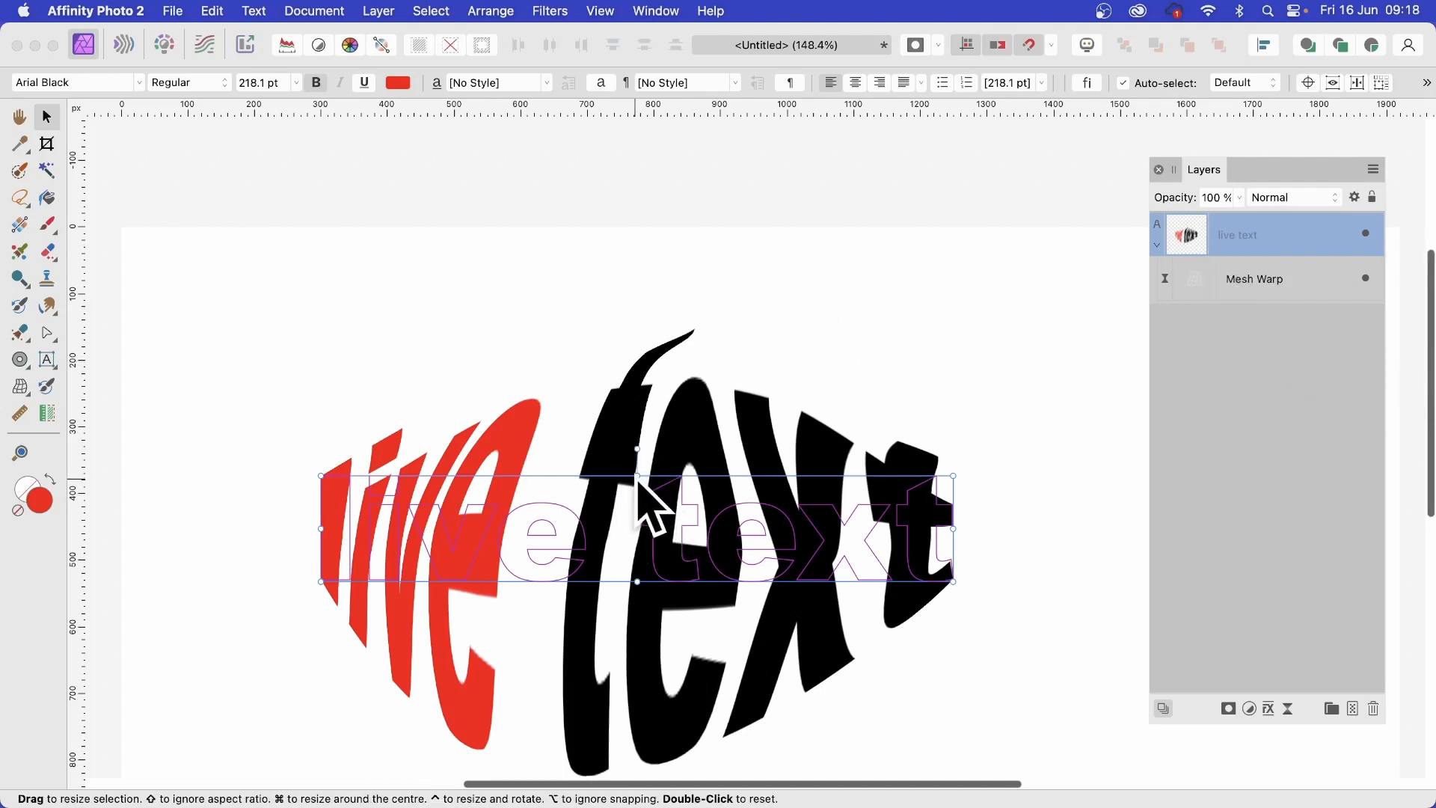
Reduce the warped text's height slightly, to about 209.7 pt type, and rotate it clockwise until it runs almost vertically down the page
{"action": "left_click_drag", "start_coordinate": [638, 479], "coordinate": [630, 448]}
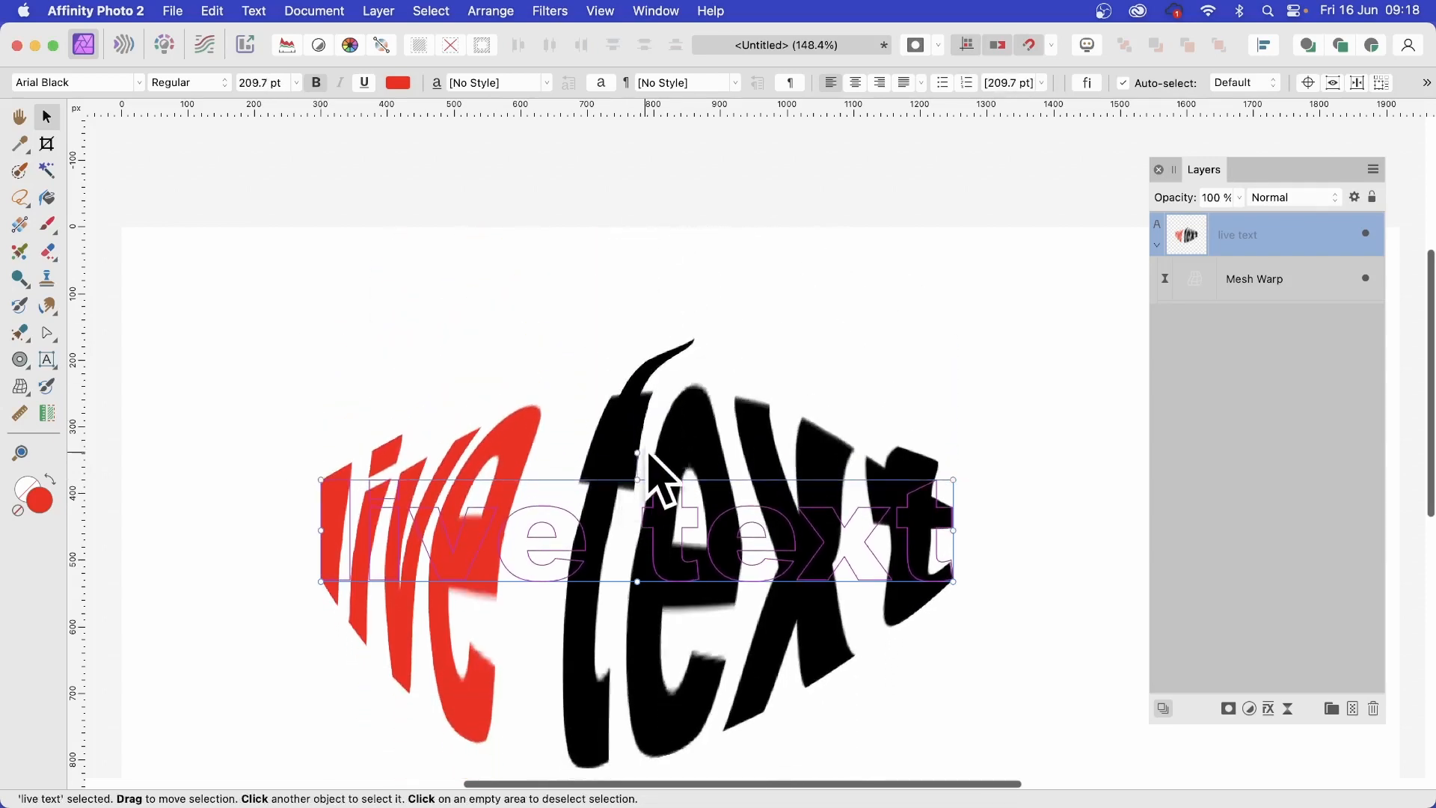
{"action": "left_click_drag", "start_coordinate": [632, 456], "coordinate": [786, 486]}
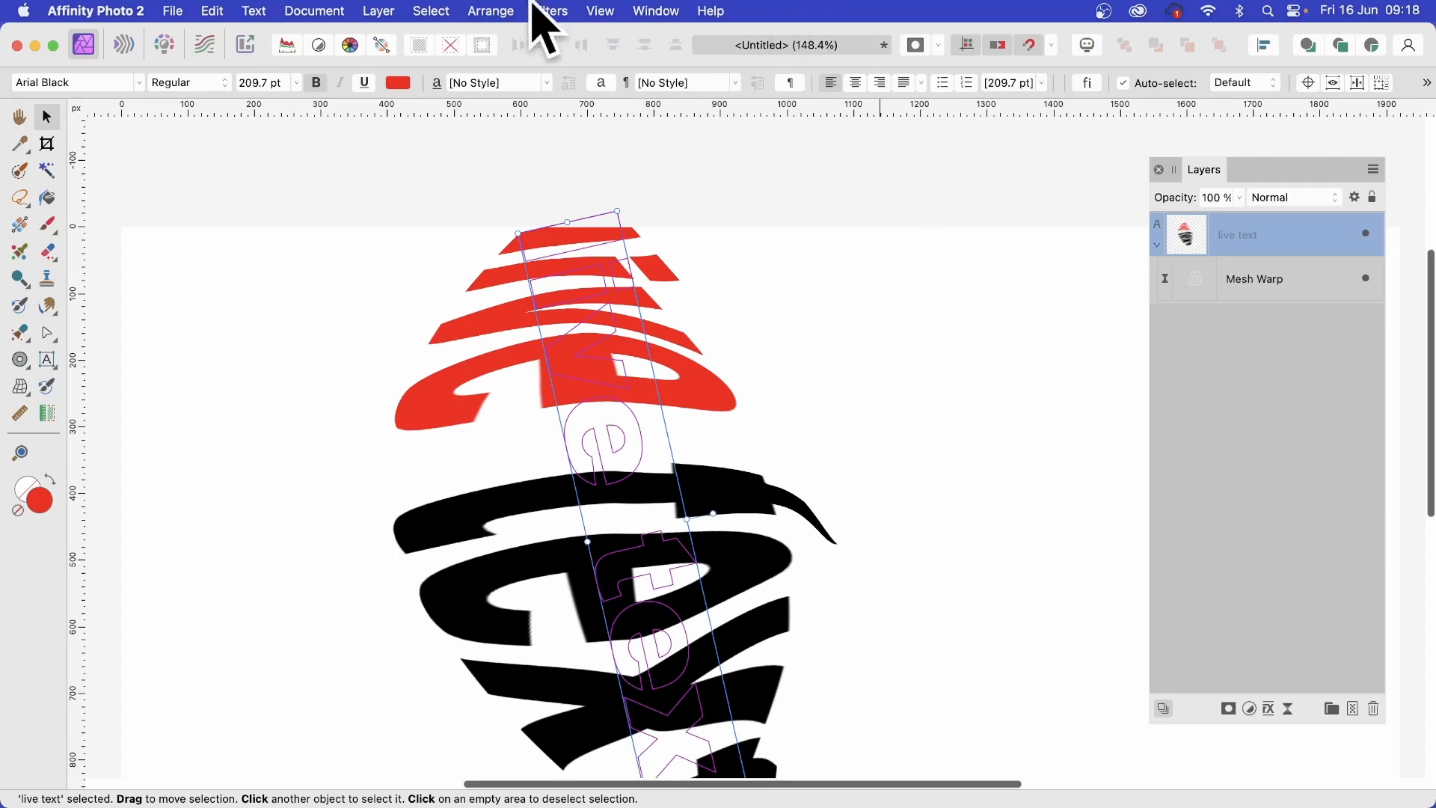
Rasterise the warped text layer into a pixel layer
{"action": "left_click", "coordinate": [378, 11]}
{"action": "scroll", "coordinate": [464, 748], "scroll_direction": "down", "scroll_amount": 5}
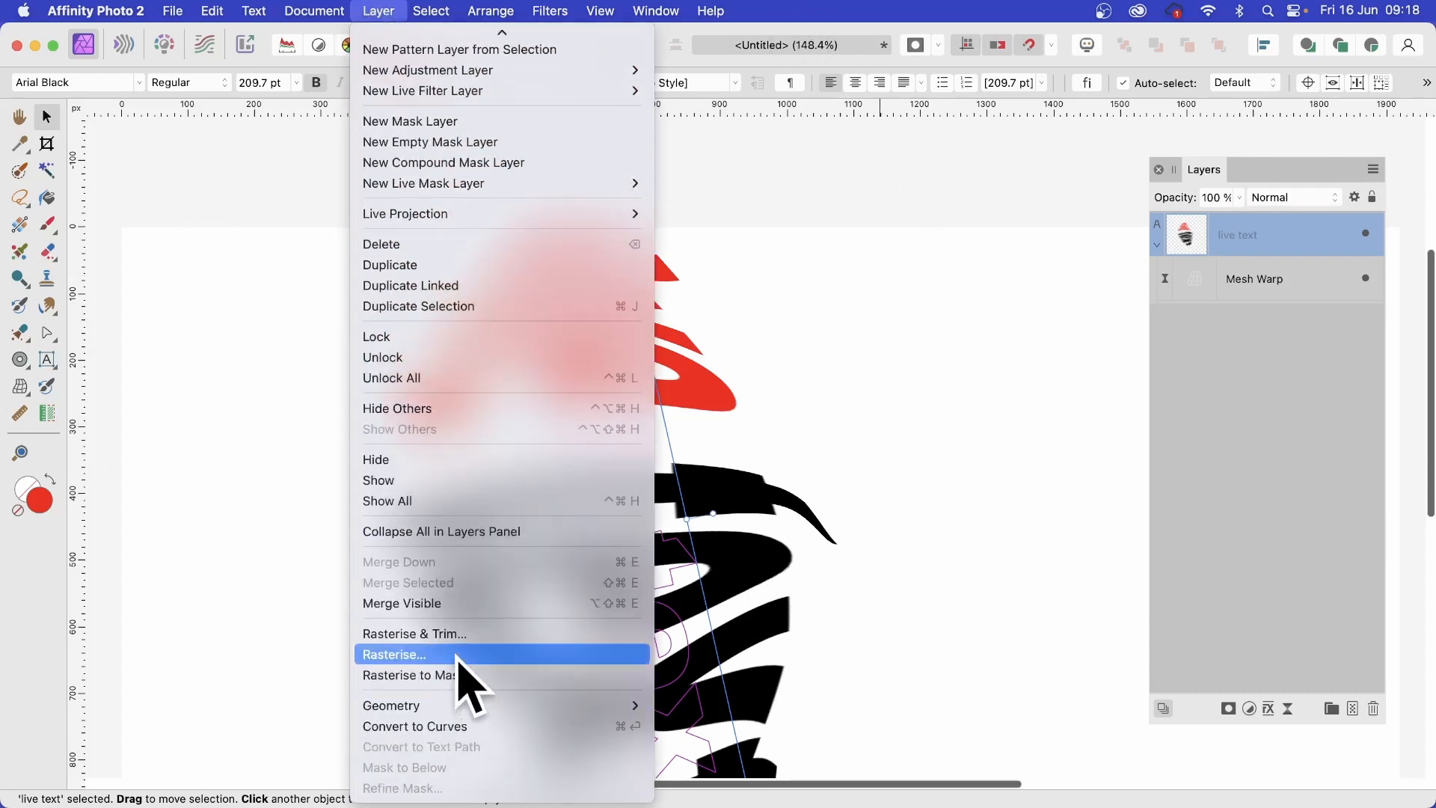
{"action": "left_click", "coordinate": [458, 656]}
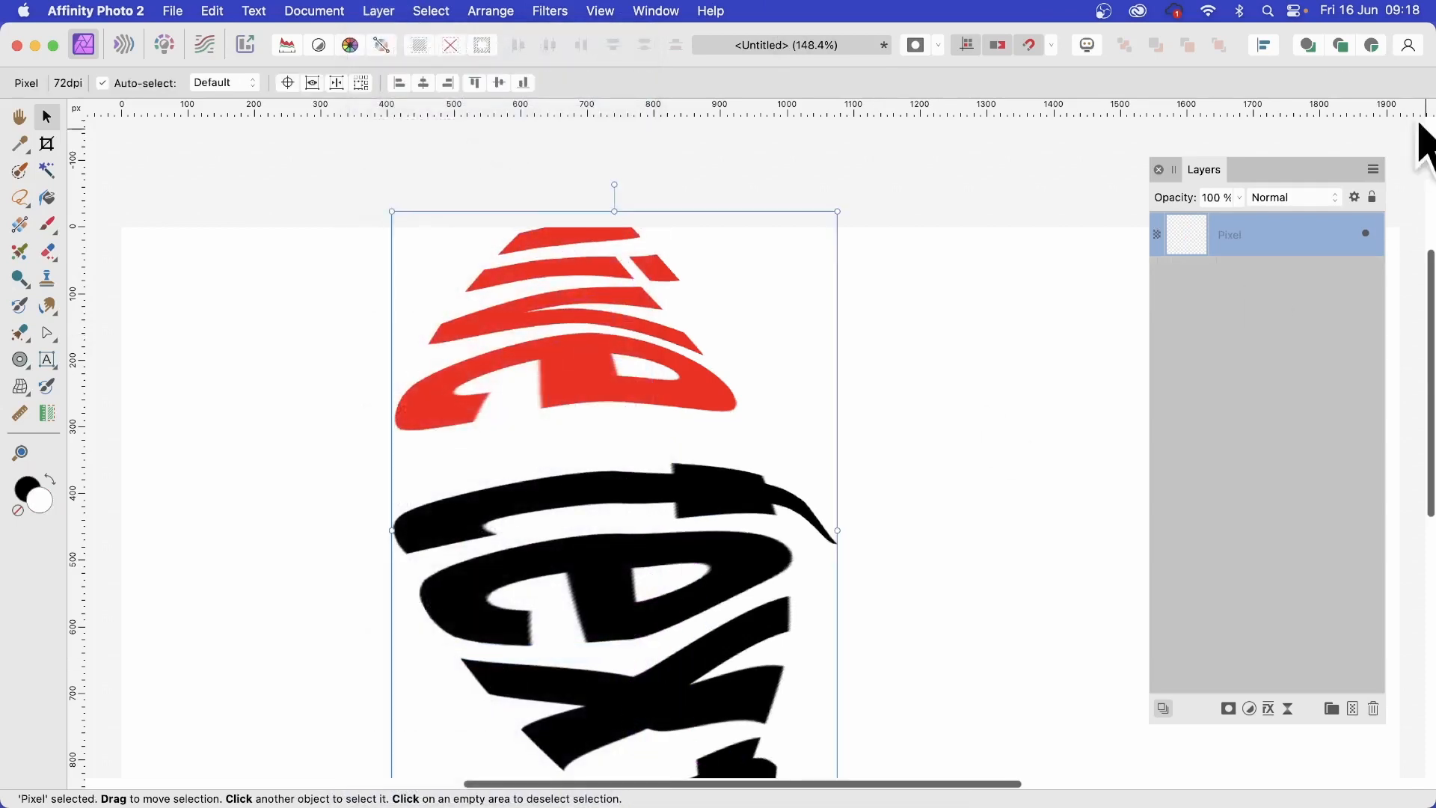